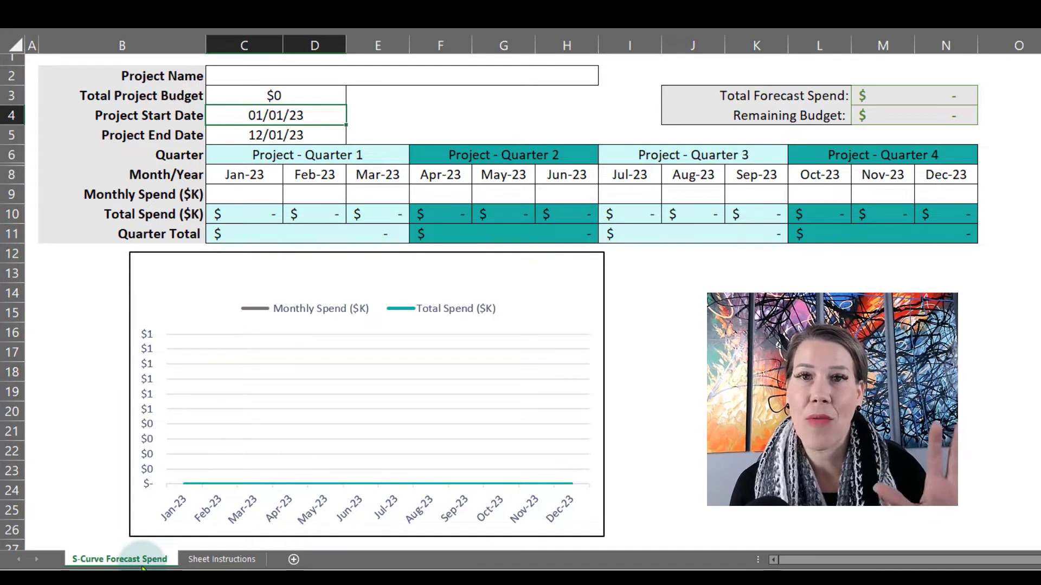
Read through the Sheet Instructions worksheet and return to the S-Curve Forecast Spend worksheet
{"action": "left_click", "coordinate": [205, 563]}
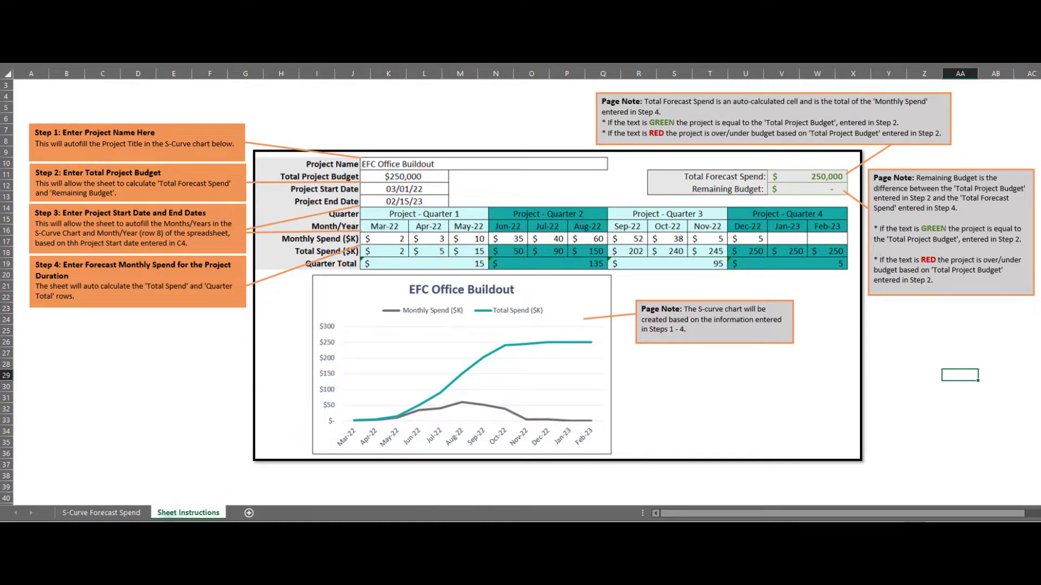
{"action": "left_click", "coordinate": [126, 515]}
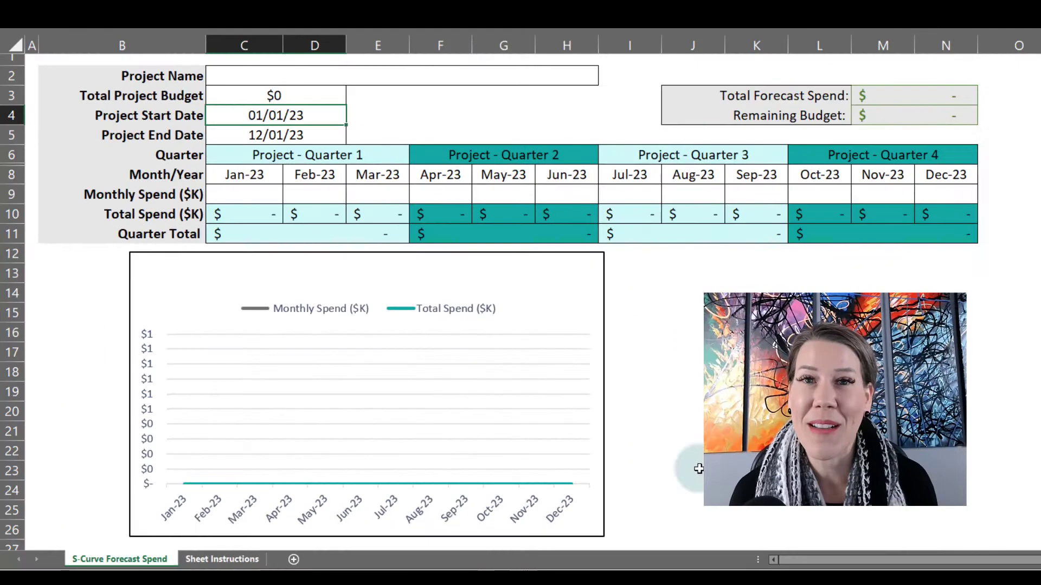
{"action": "left_click", "coordinate": [178, 76]}
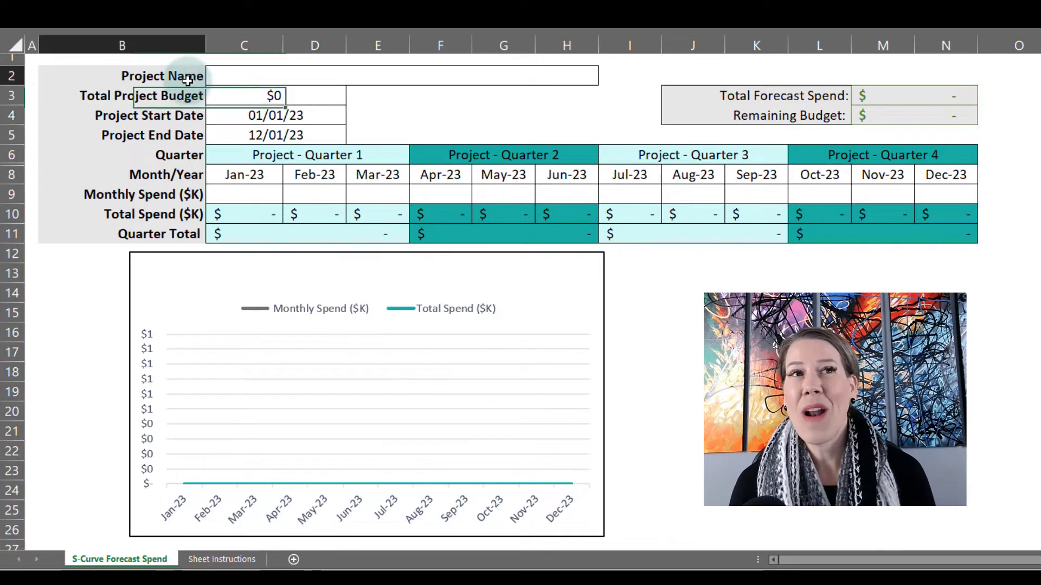
Enter "Effective Flow Connections Office Buildout" as the project name
{"action": "left_click", "coordinate": [320, 81]}
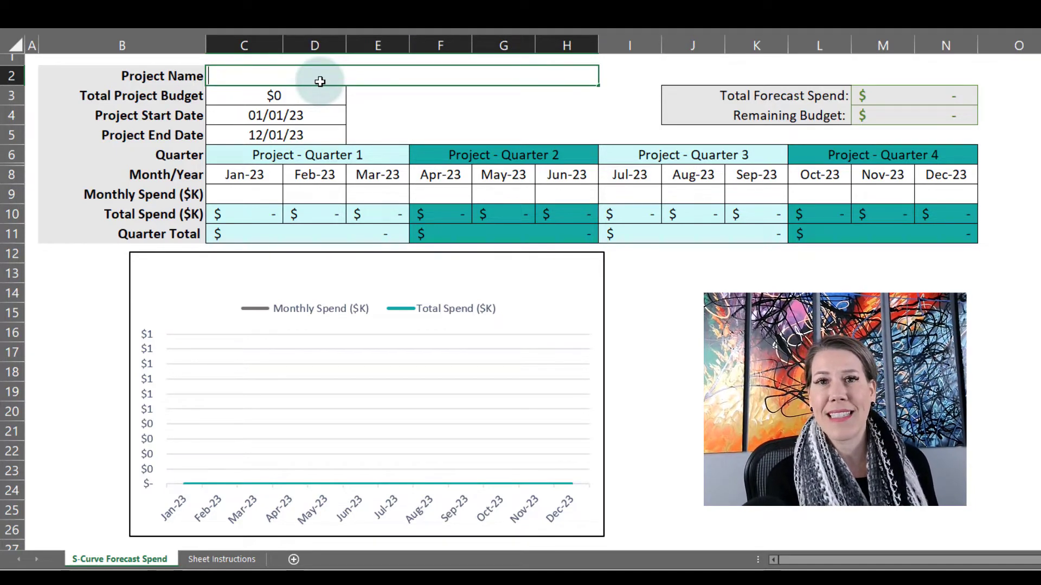
{"action": "type", "text": "Effective Flo"}
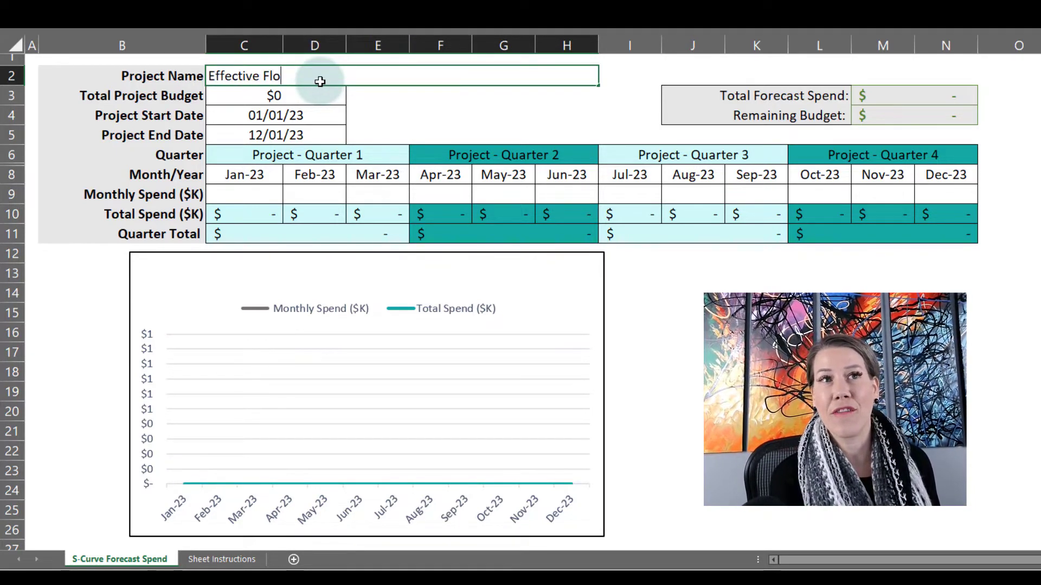
{"action": "type", "text": "w Connecti"}
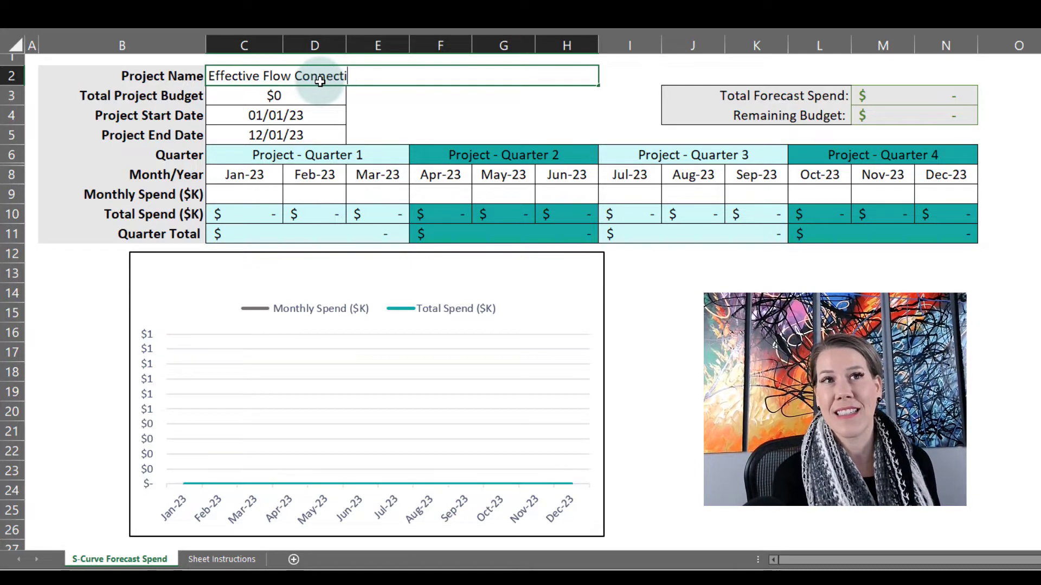
{"action": "type", "text": "ons Office"}
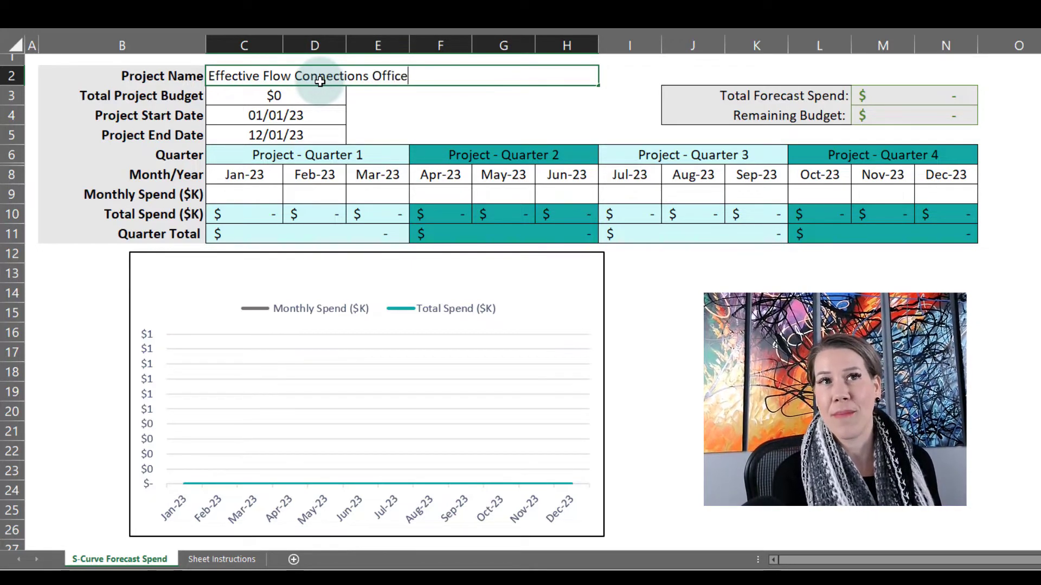
{"action": "type", "text": " Buildout"}
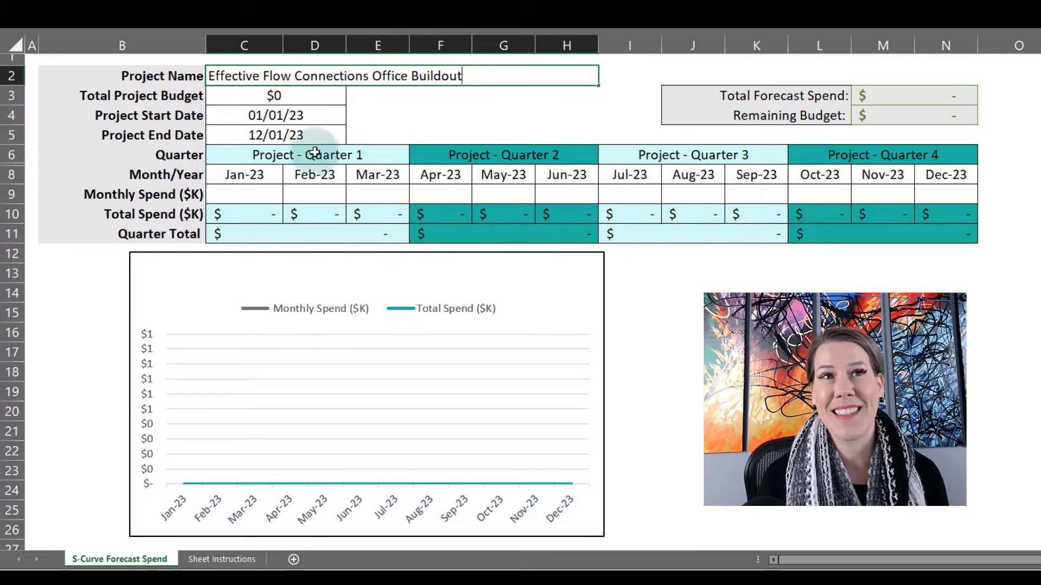
Set the total project budget to $80,000 and check the remaining budget in the summary box
{"action": "left_click", "coordinate": [324, 102]}
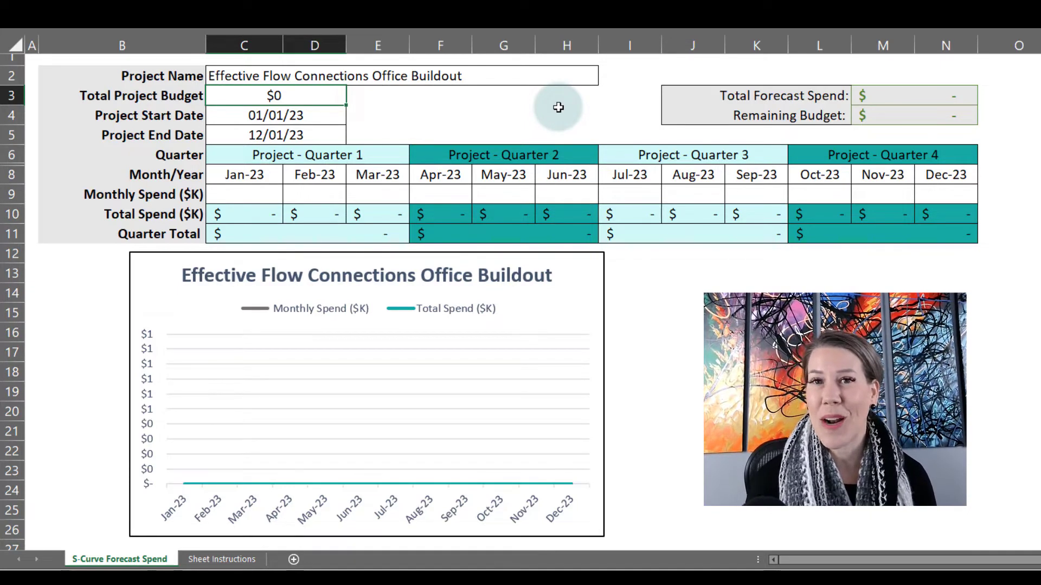
{"action": "type", "text": "80000"}
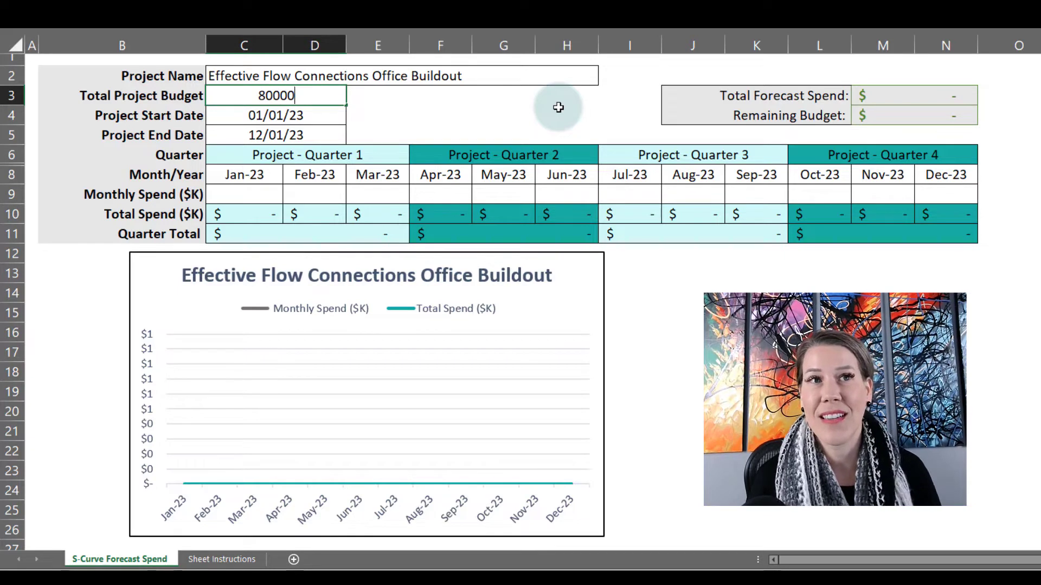
{"action": "key", "text": "Return"}
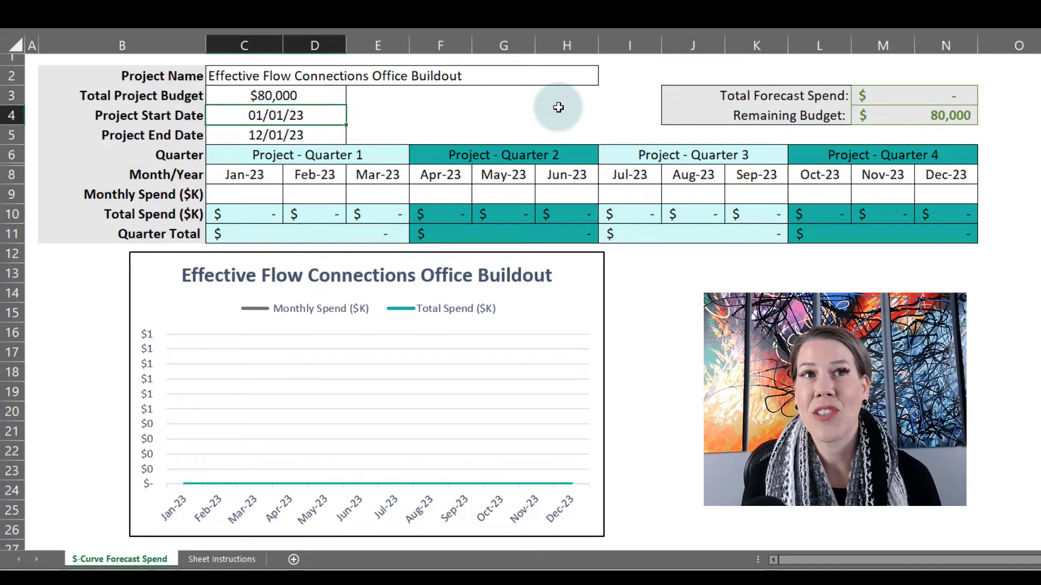
{"action": "left_click", "coordinate": [307, 95]}
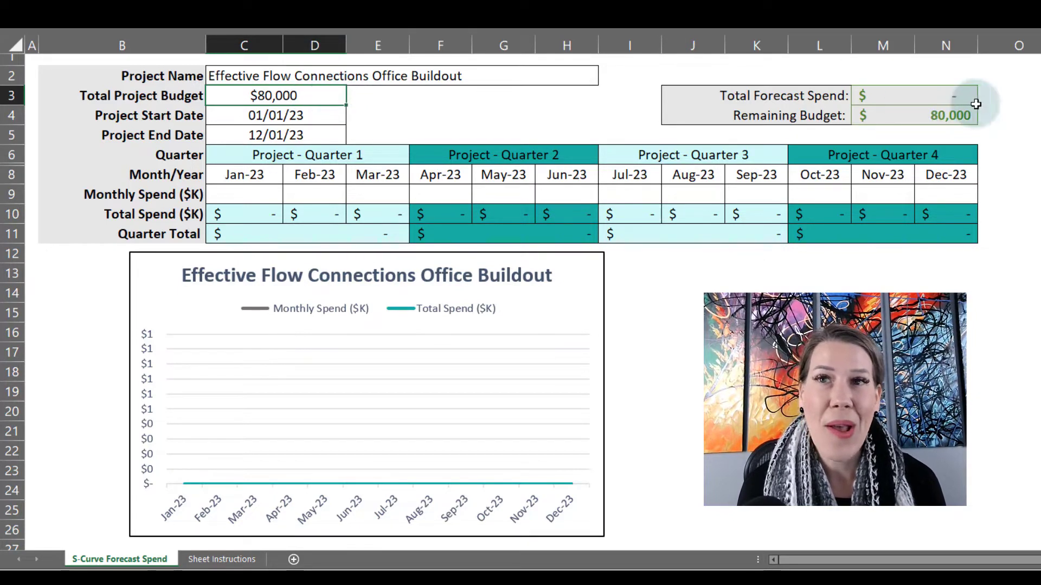
{"action": "left_click_drag", "start_coordinate": [786, 115], "coordinate": [932, 110]}
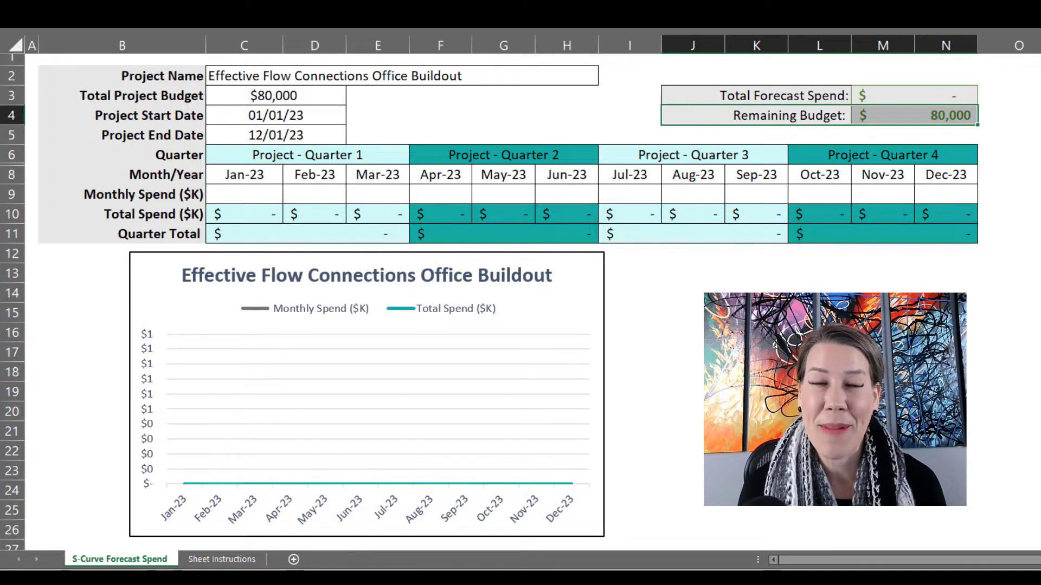
Set the project start date to 03/01/23
{"action": "left_click", "coordinate": [326, 113]}
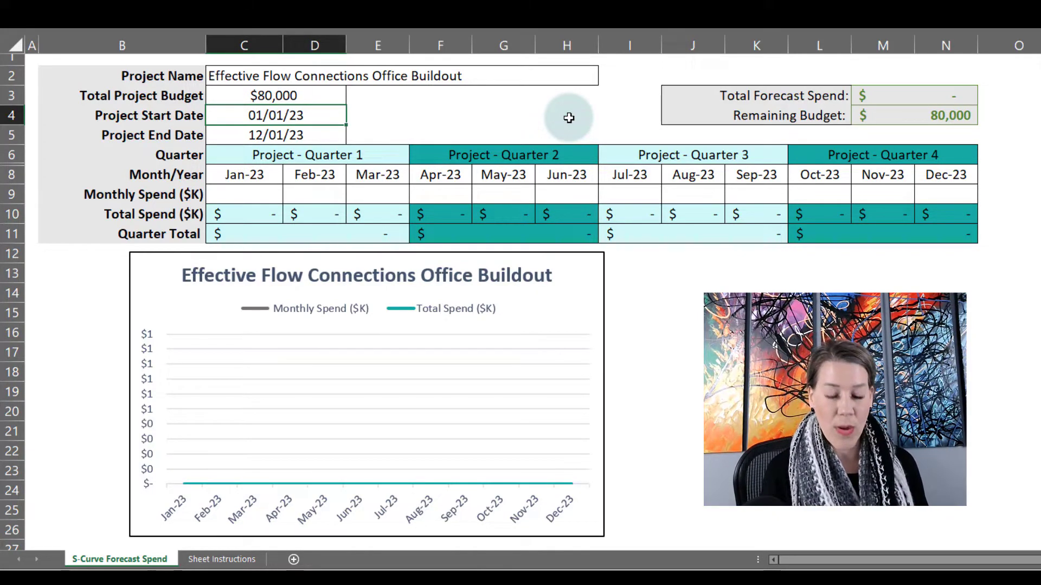
{"action": "type", "text": "03/0"}
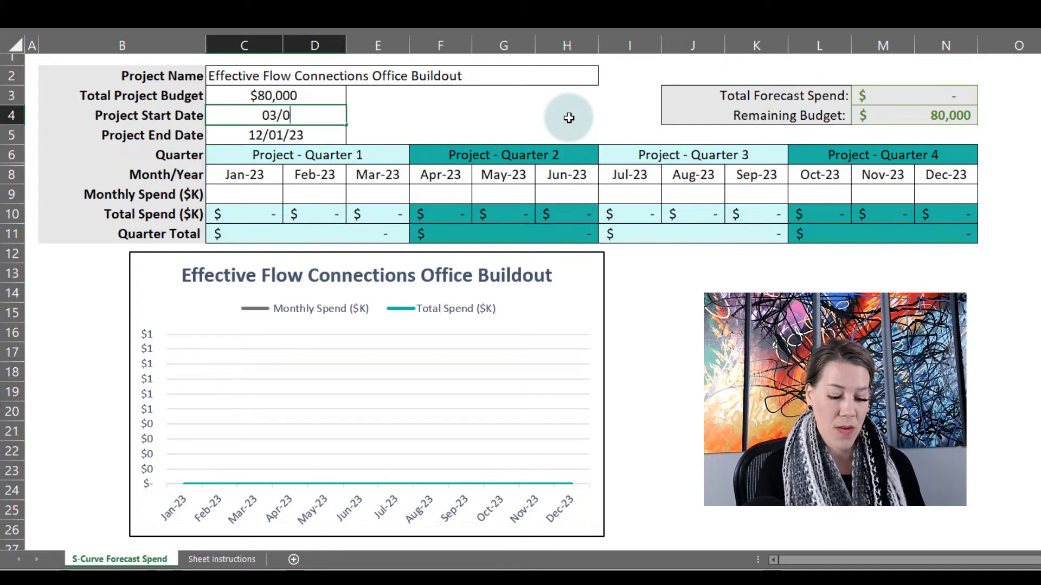
{"action": "type", "text": "1/23"}
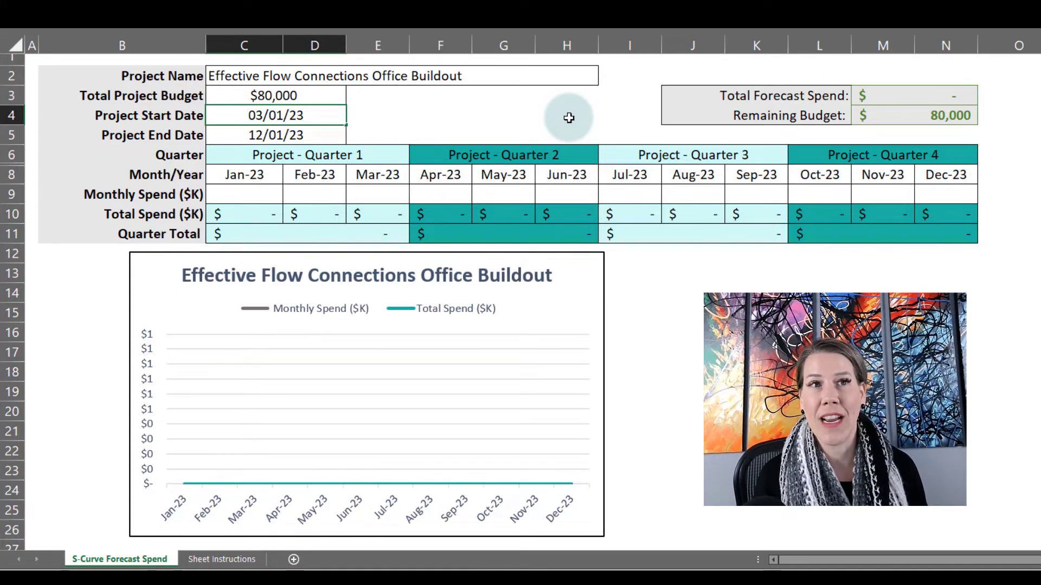
{"action": "key", "text": "Return"}
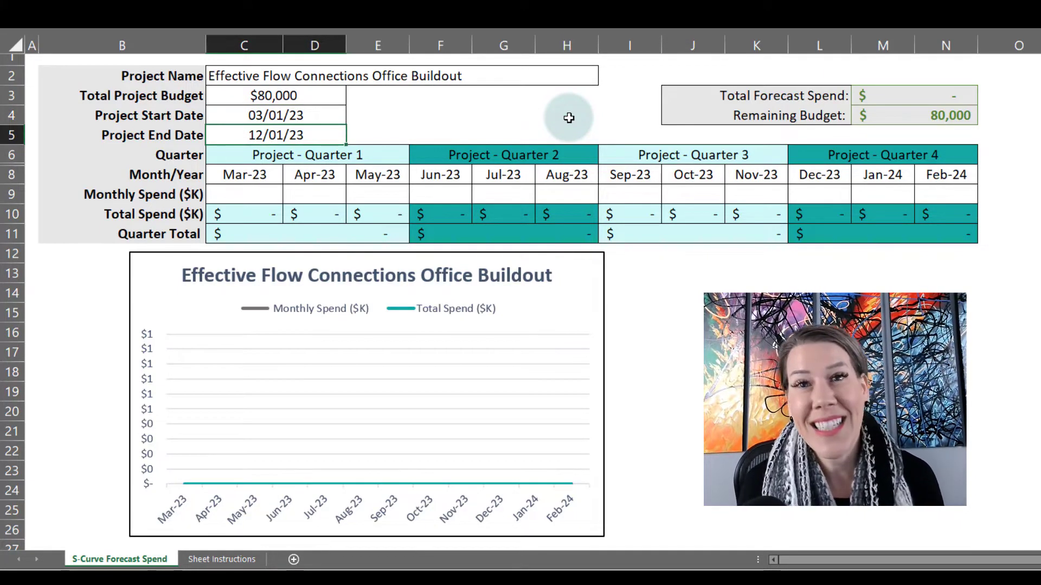
Examine how the Month/Year row follows the start date and how its months are grouped under the first two project quarters
{"action": "left_click", "coordinate": [13, 174]}
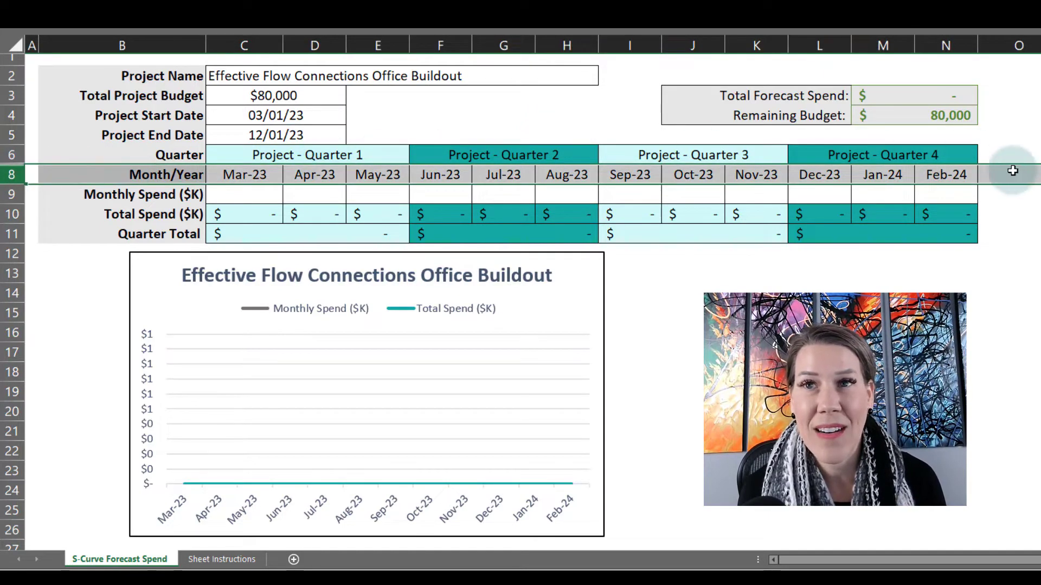
{"action": "left_click", "coordinate": [261, 174]}
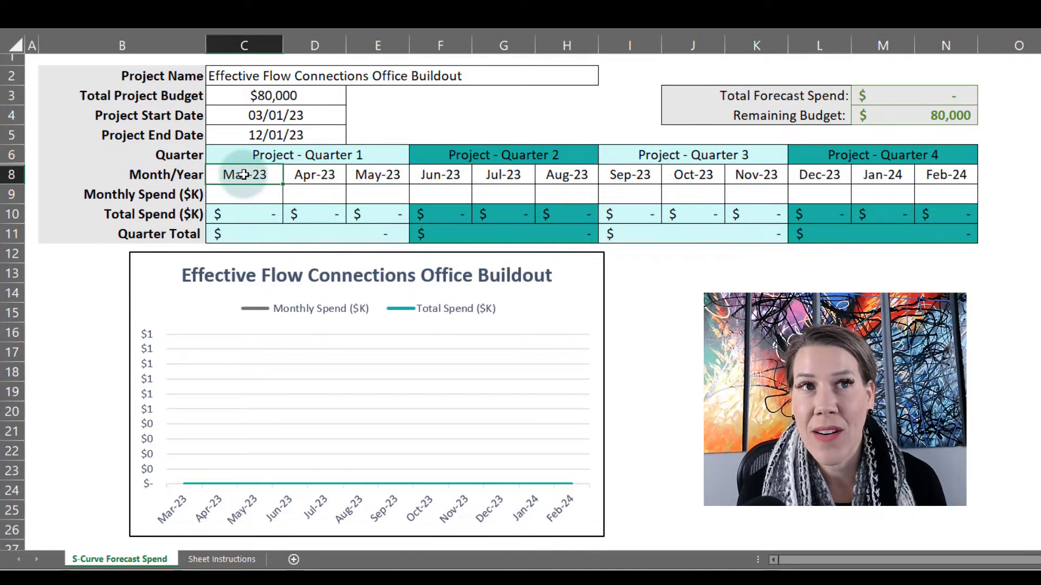
{"action": "left_click", "coordinate": [297, 112]}
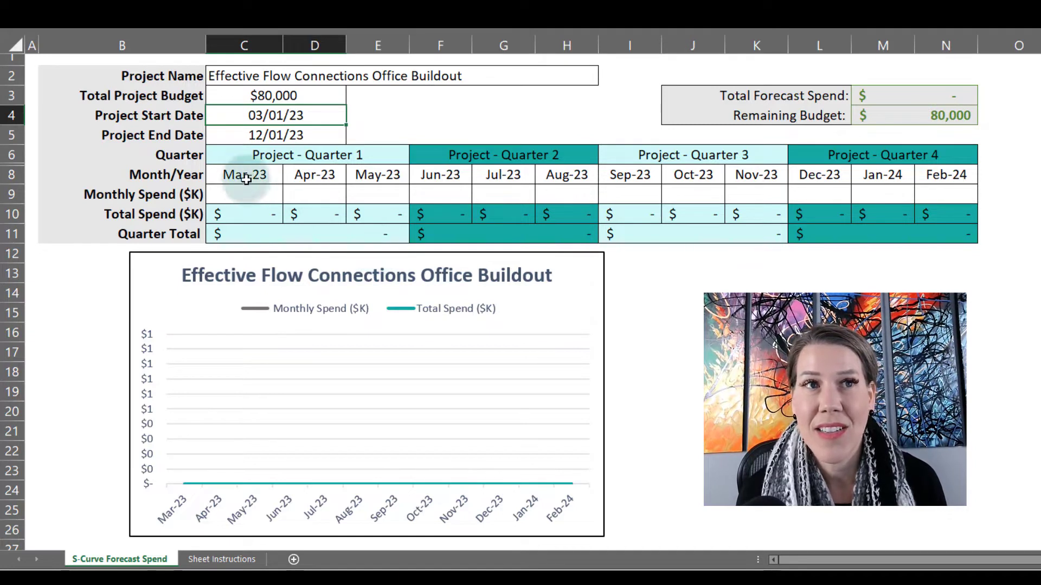
{"action": "left_click_drag", "start_coordinate": [233, 175], "coordinate": [946, 173]}
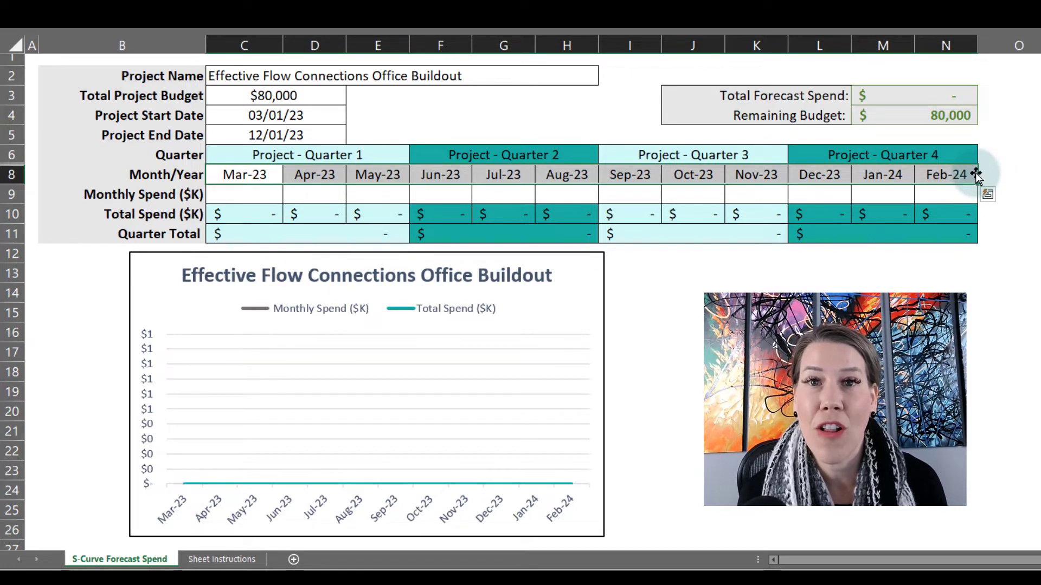
{"action": "left_click_drag", "start_coordinate": [975, 175], "coordinate": [384, 195]}
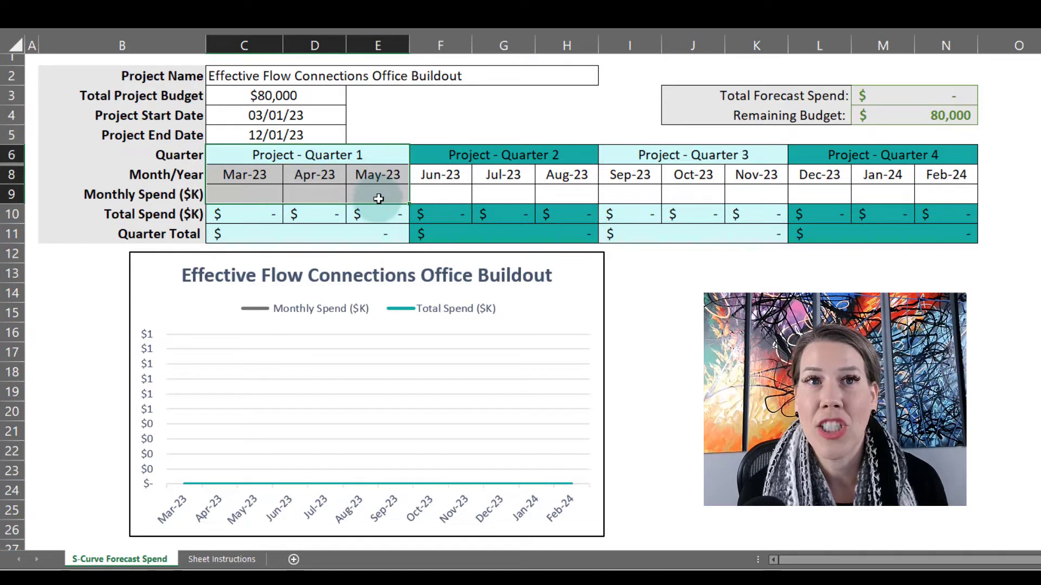
{"action": "left_click_drag", "start_coordinate": [481, 151], "coordinate": [562, 193]}
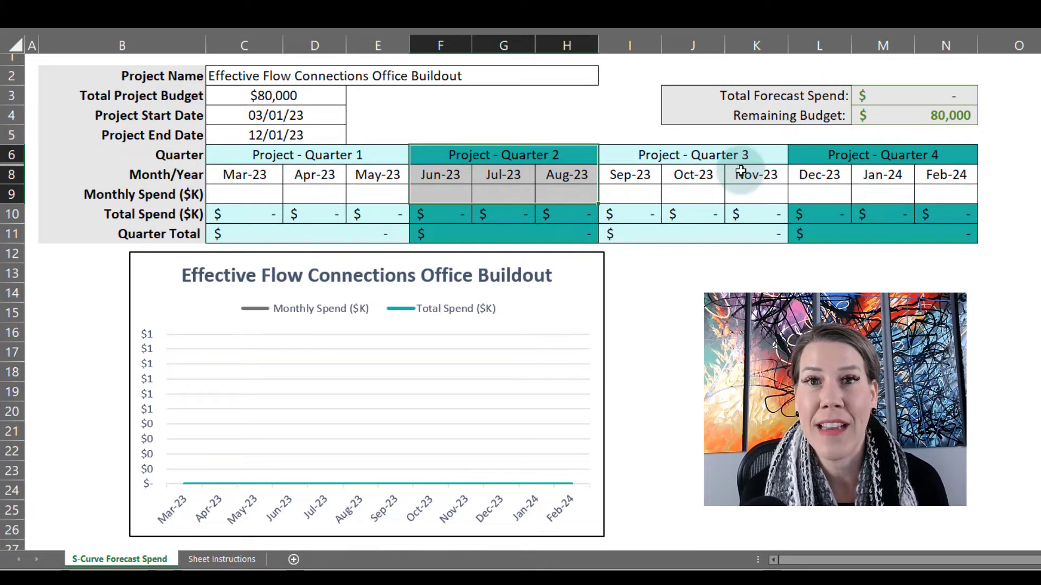
Set the project end date to 11/01/23 and clear the Month/Year cells for Dec-23 through Feb-24 in Quarter 4
{"action": "left_click", "coordinate": [272, 133]}
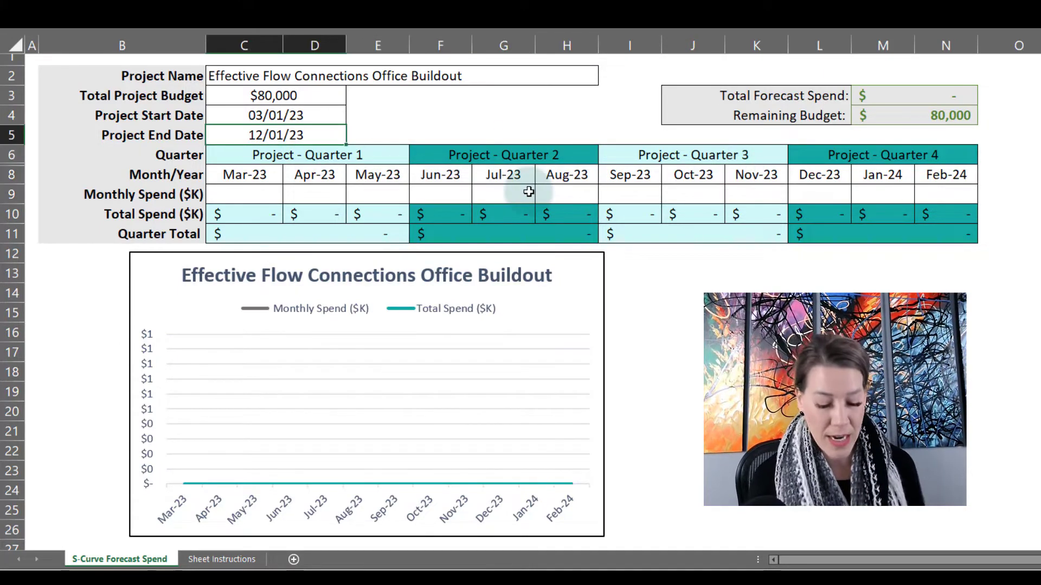
{"action": "type", "text": "11/01/"}
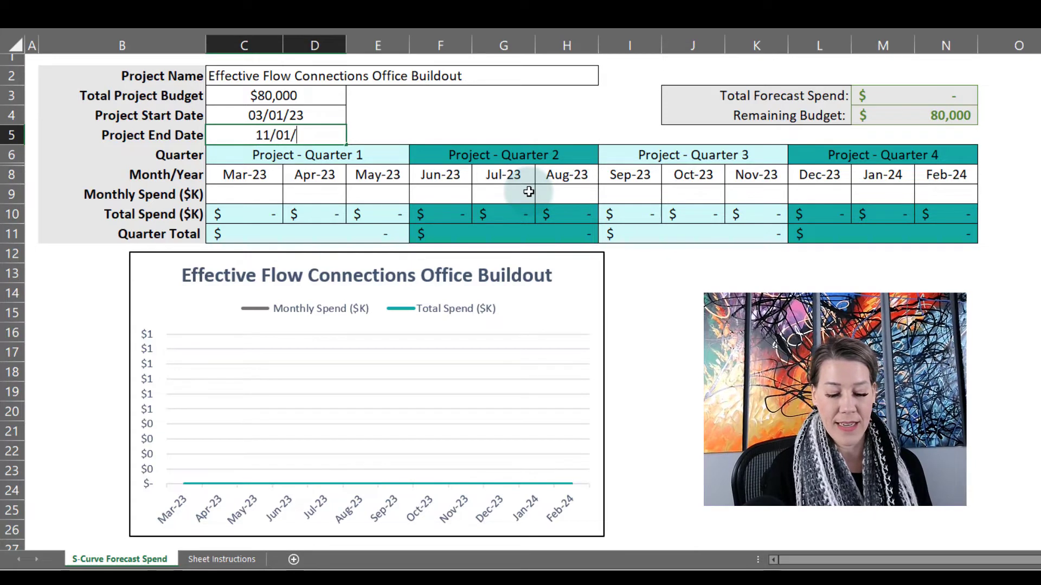
{"action": "type", "text": "23"}
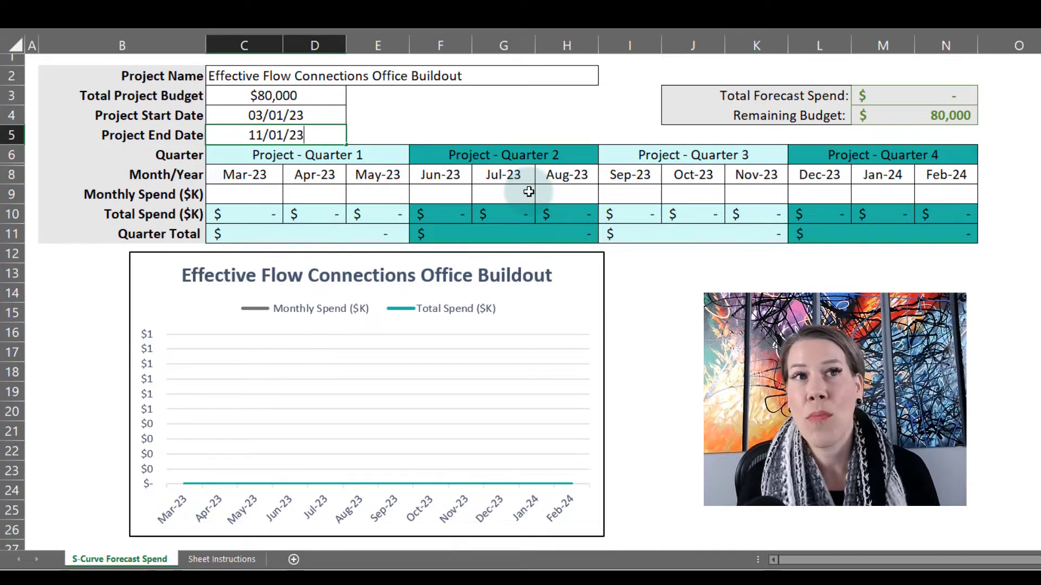
{"action": "key", "text": "Return"}
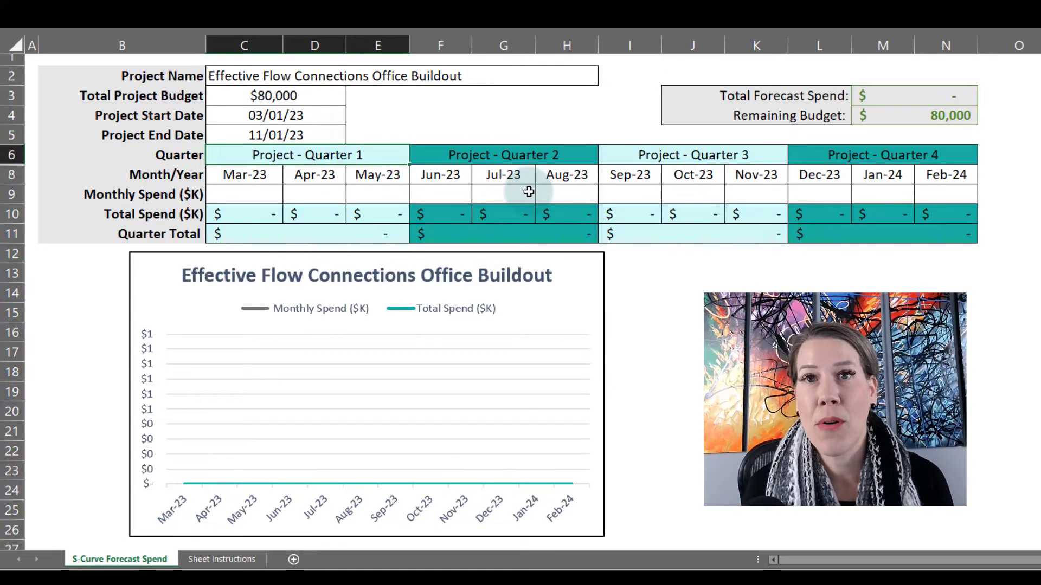
{"action": "left_click_drag", "start_coordinate": [828, 175], "coordinate": [974, 175]}
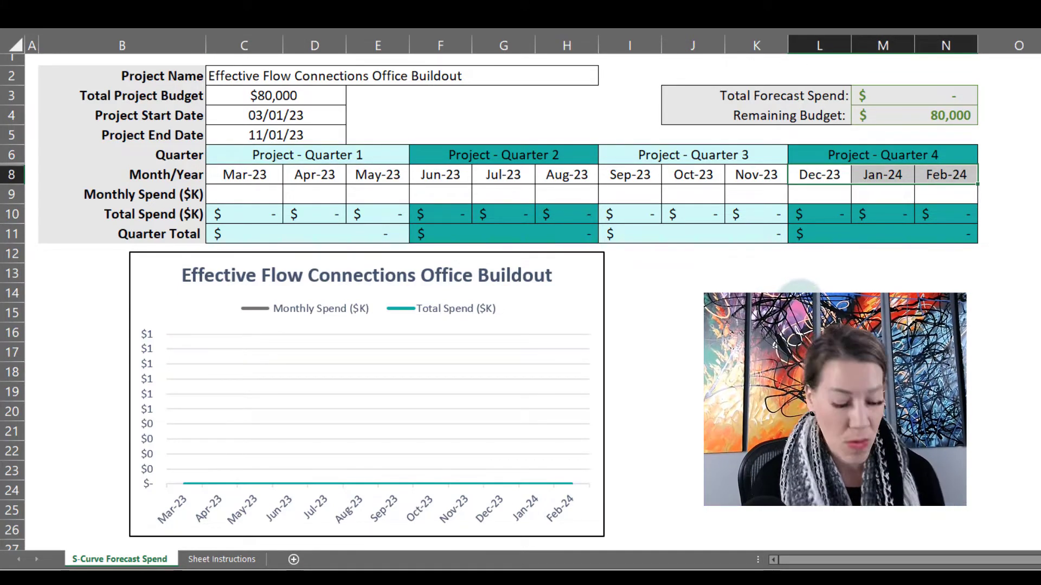
{"action": "key", "text": "Delete"}
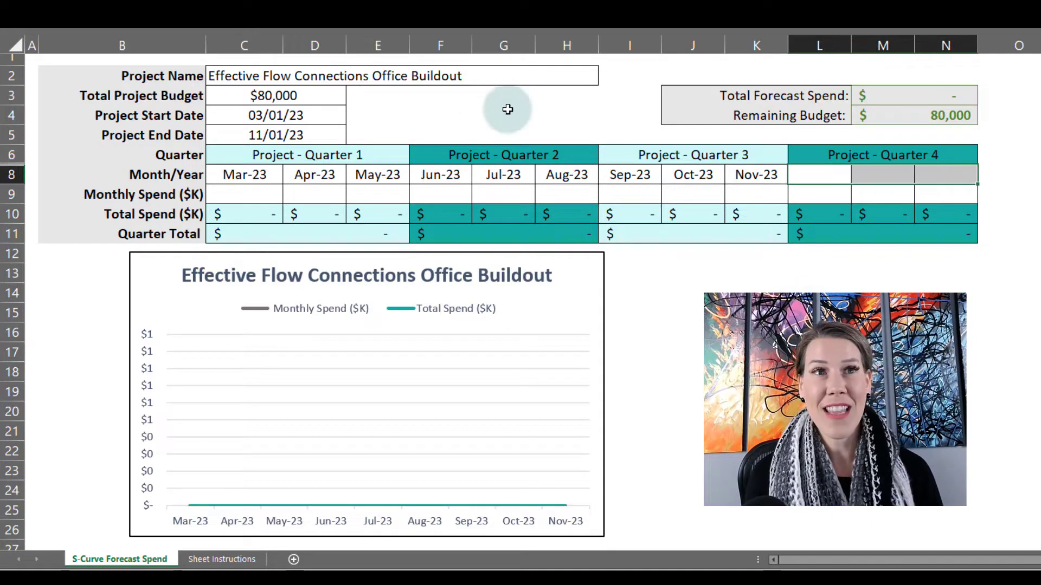
Review the entered project name, budget, start and end dates, and the first and last months in the Month/Year row
{"action": "left_click", "coordinate": [350, 77]}
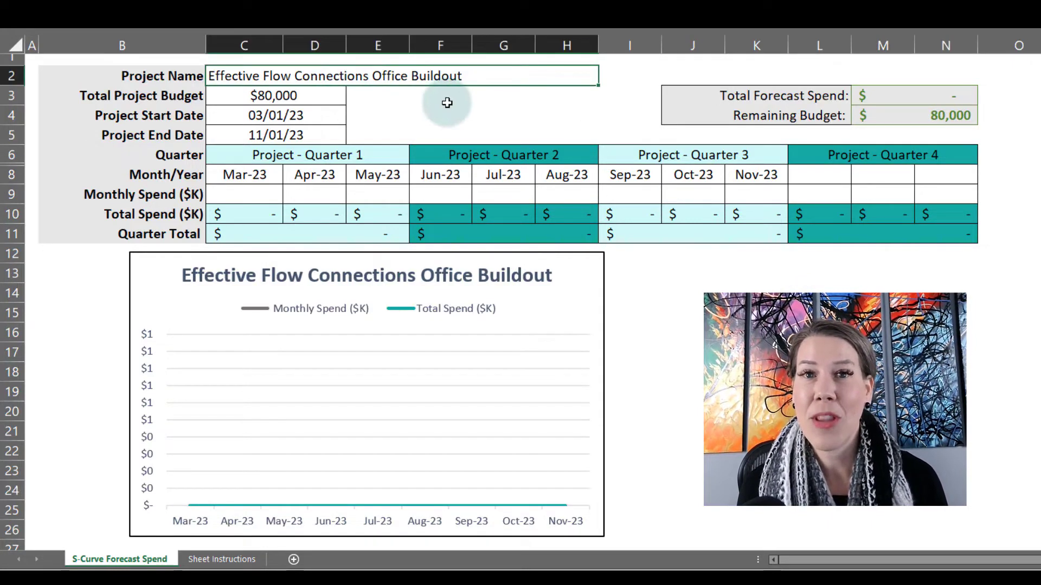
{"action": "left_click", "coordinate": [333, 98]}
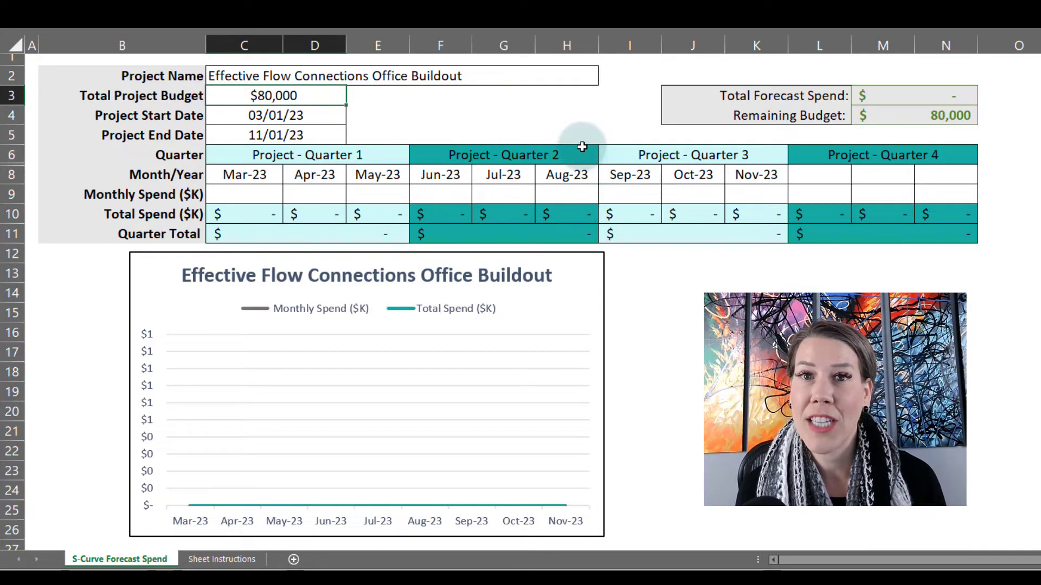
{"action": "left_click", "coordinate": [328, 116]}
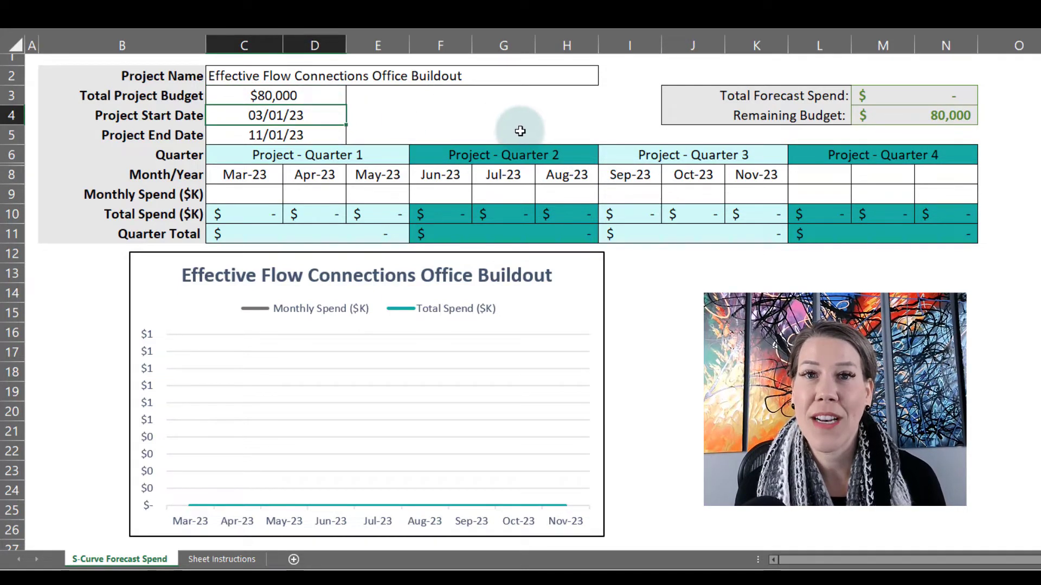
{"action": "left_click", "coordinate": [320, 137]}
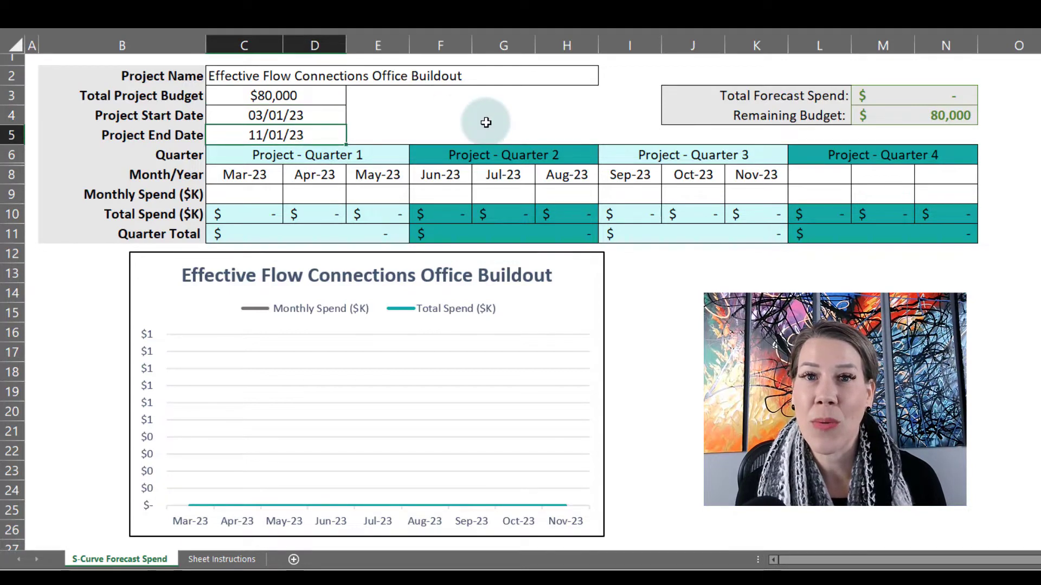
{"action": "left_click", "coordinate": [242, 173]}
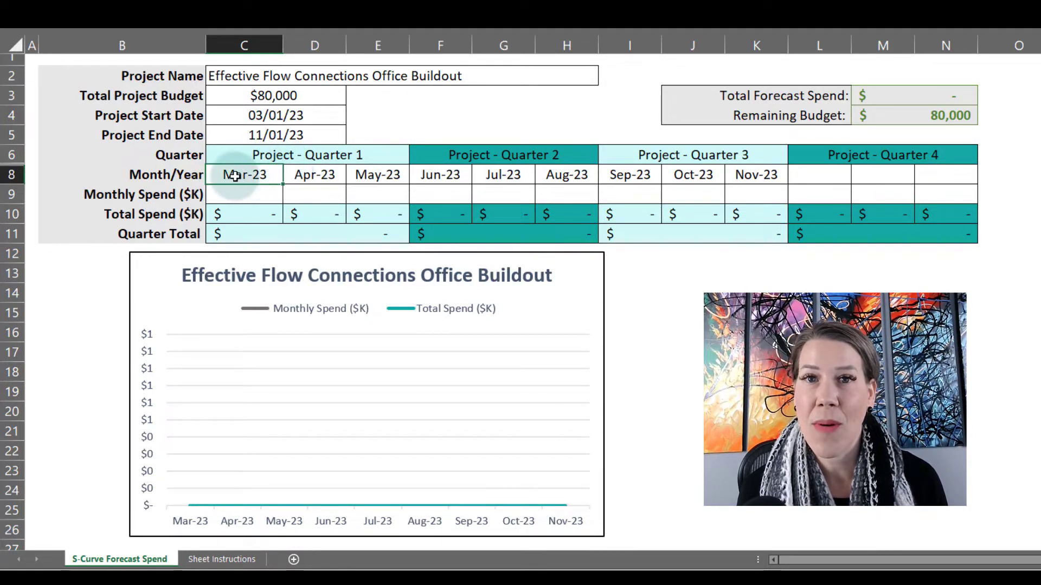
{"action": "left_click", "coordinate": [780, 174]}
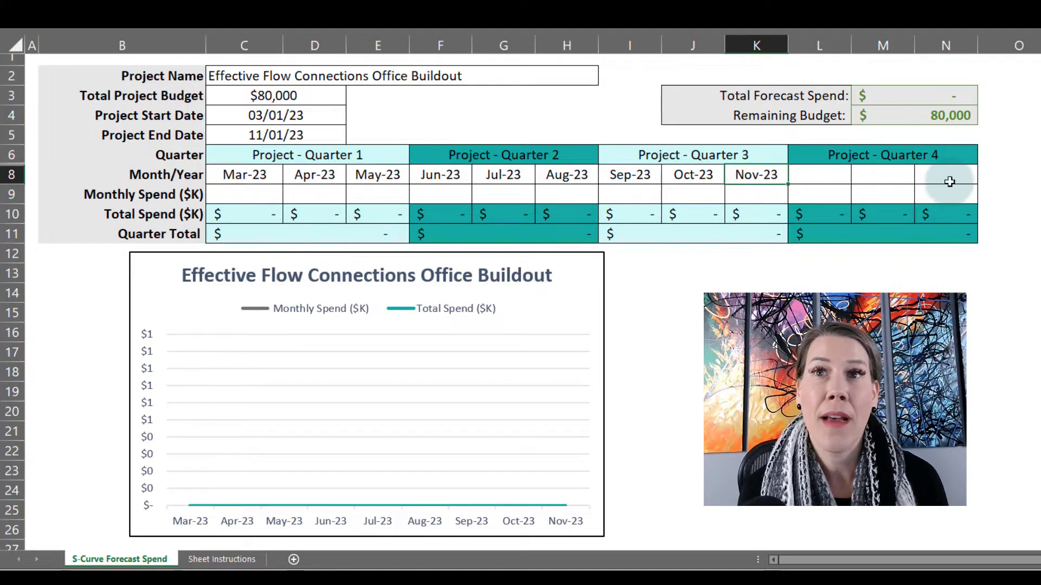
Enter a monthly spend of 5 ($K) for each Quarter 1 month: Mar-23, Apr-23 and May-23
{"action": "left_click_drag", "start_coordinate": [948, 175], "coordinate": [820, 174]}
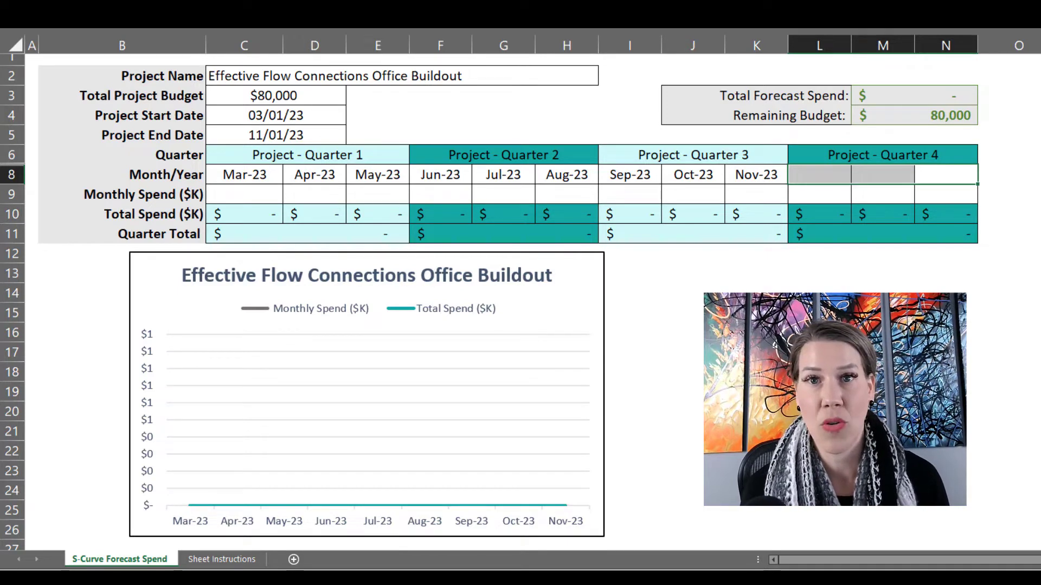
{"action": "left_click", "coordinate": [251, 193]}
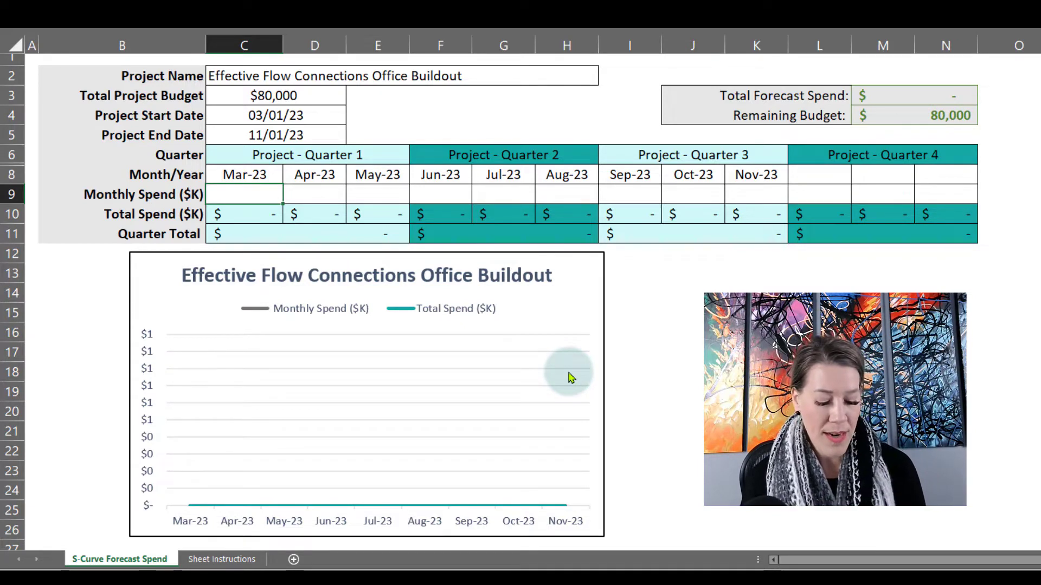
{"action": "type", "text": "5"}
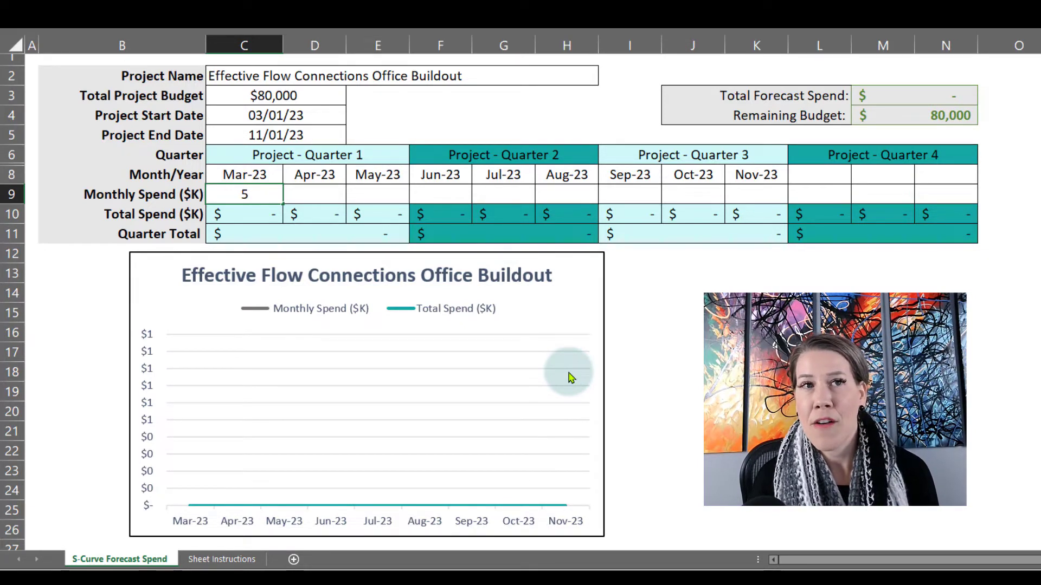
{"action": "key", "text": "Tab"}
{"action": "type", "text": "5"}
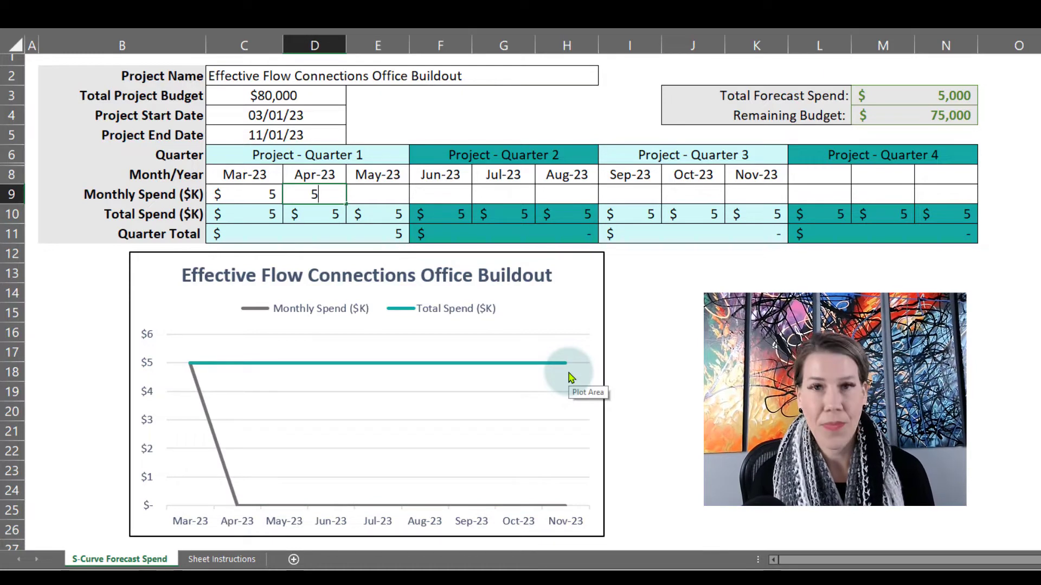
{"action": "key", "text": "Tab"}
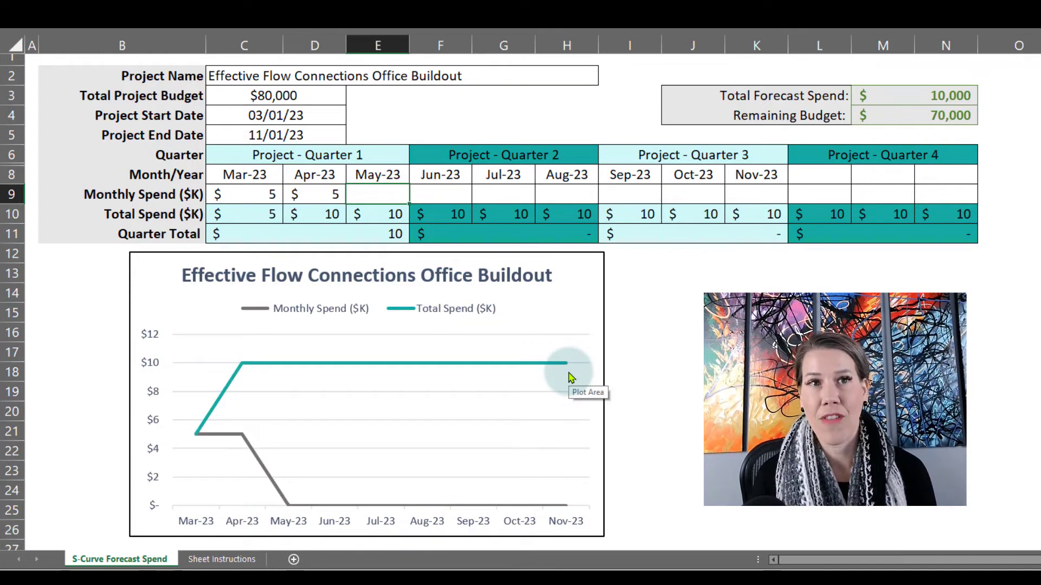
{"action": "type", "text": "5"}
{"action": "key", "text": "Tab"}
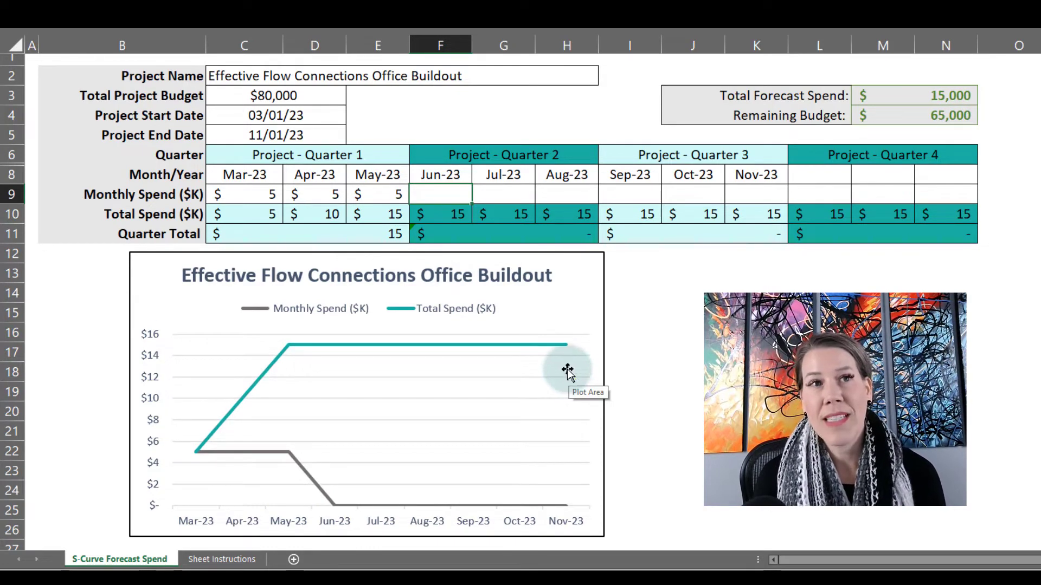
Review how the Total Spend row accumulates the monthly spend across Mar-23, Apr-23 and May-23
{"action": "left_click", "coordinate": [17, 214]}
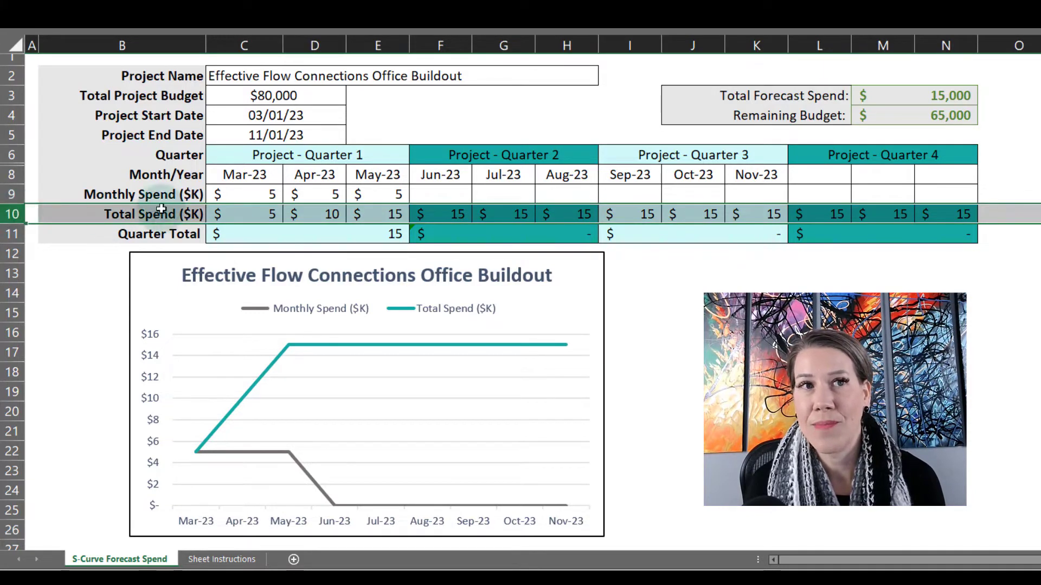
{"action": "left_click", "coordinate": [251, 213]}
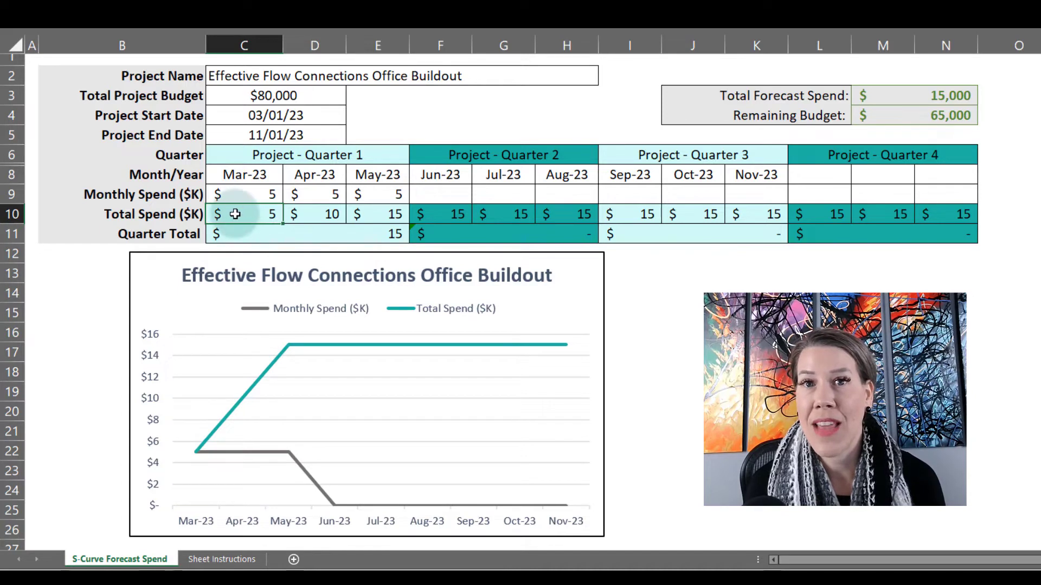
{"action": "left_click", "coordinate": [306, 216]}
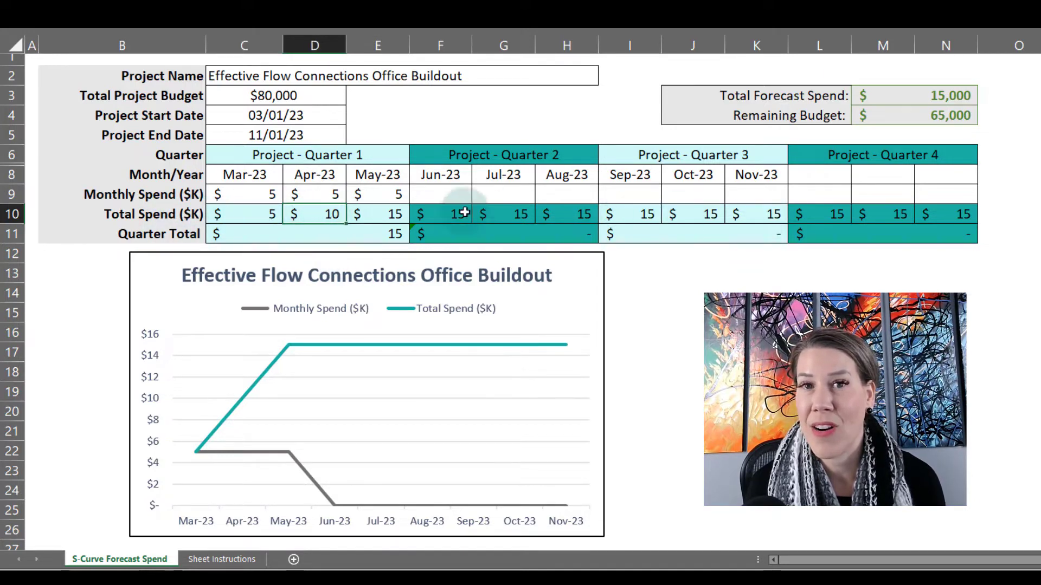
{"action": "left_click", "coordinate": [386, 213]}
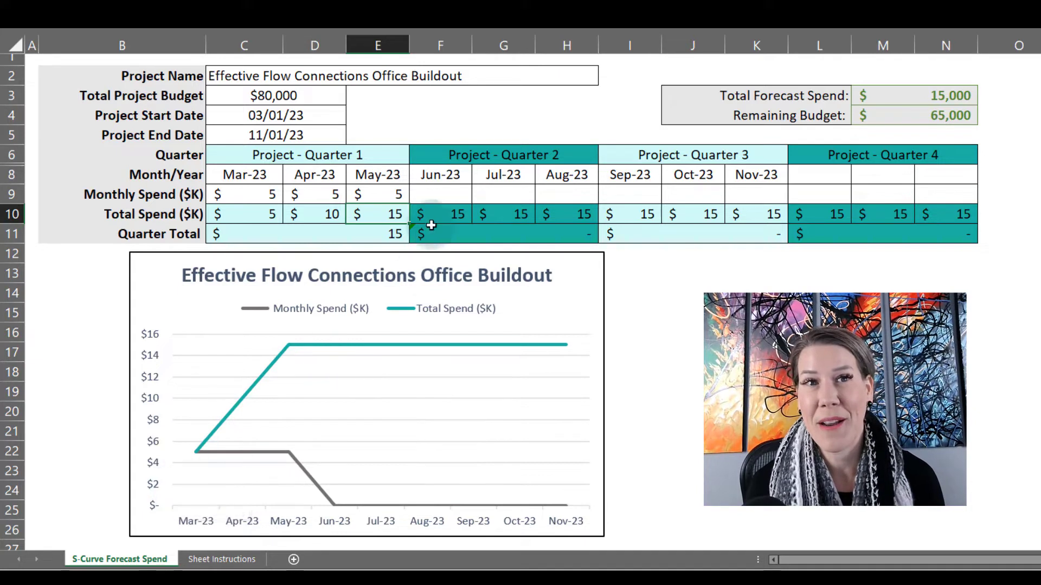
Enter the Quarter 2 monthly spend ($K): 10 for Jun-23, 15 for Jul-23 and 20 for Aug-23
{"action": "left_click", "coordinate": [434, 200]}
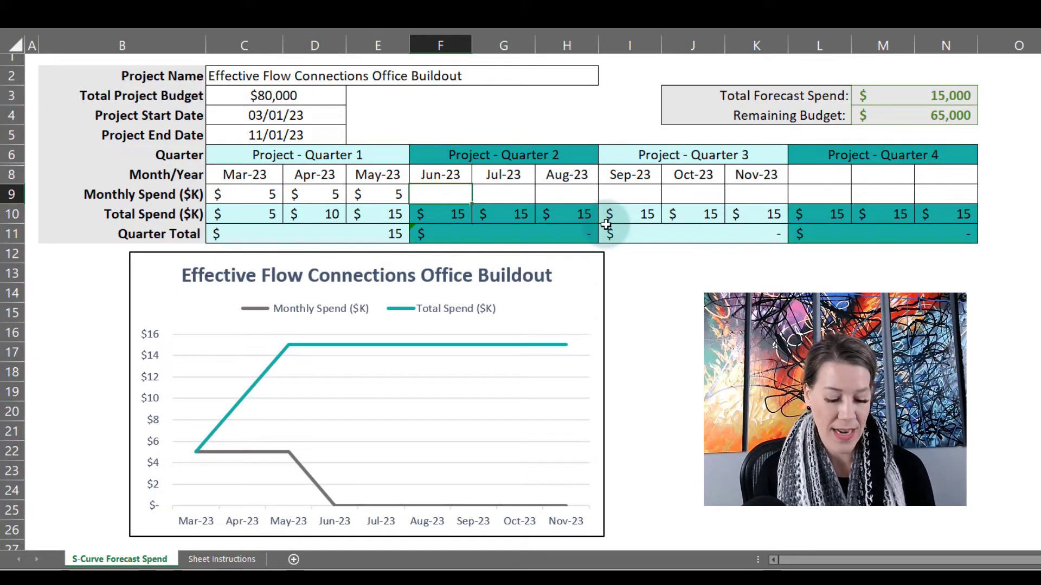
{"action": "type", "text": "10"}
{"action": "key", "text": "Tab"}
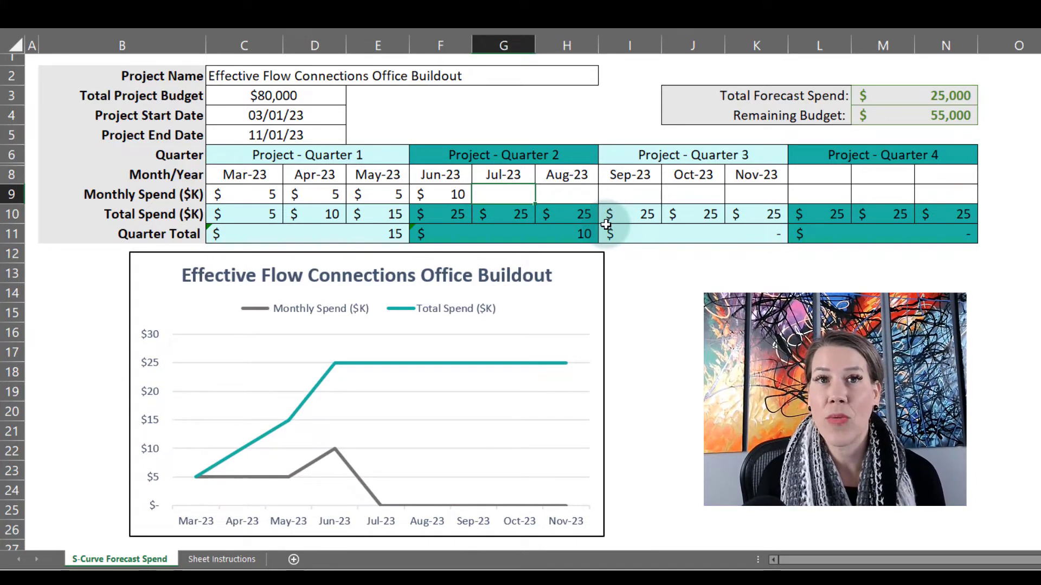
{"action": "type", "text": "15"}
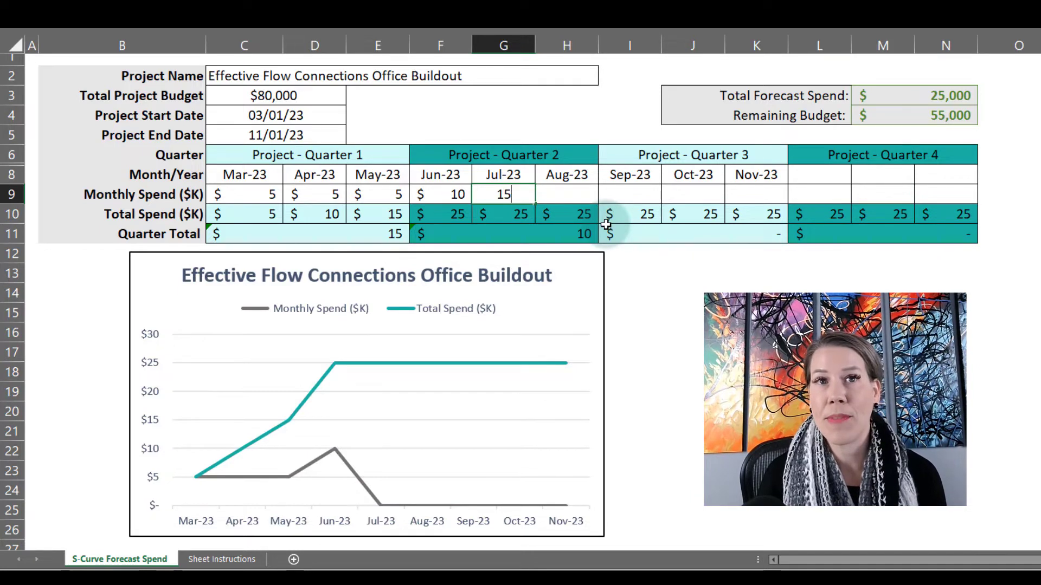
{"action": "key", "text": "Tab"}
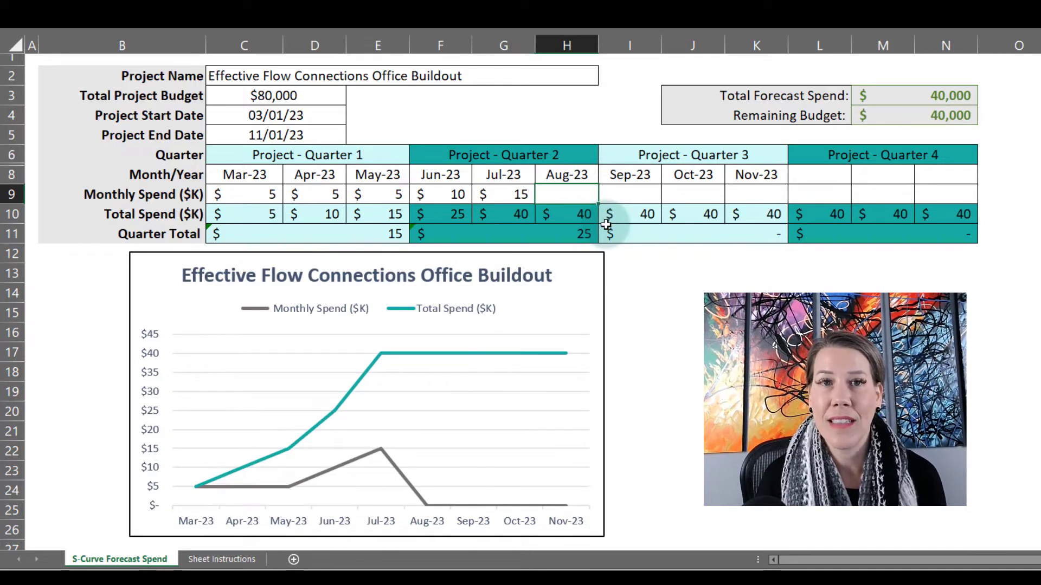
{"action": "type", "text": "20"}
{"action": "key", "text": "Tab"}
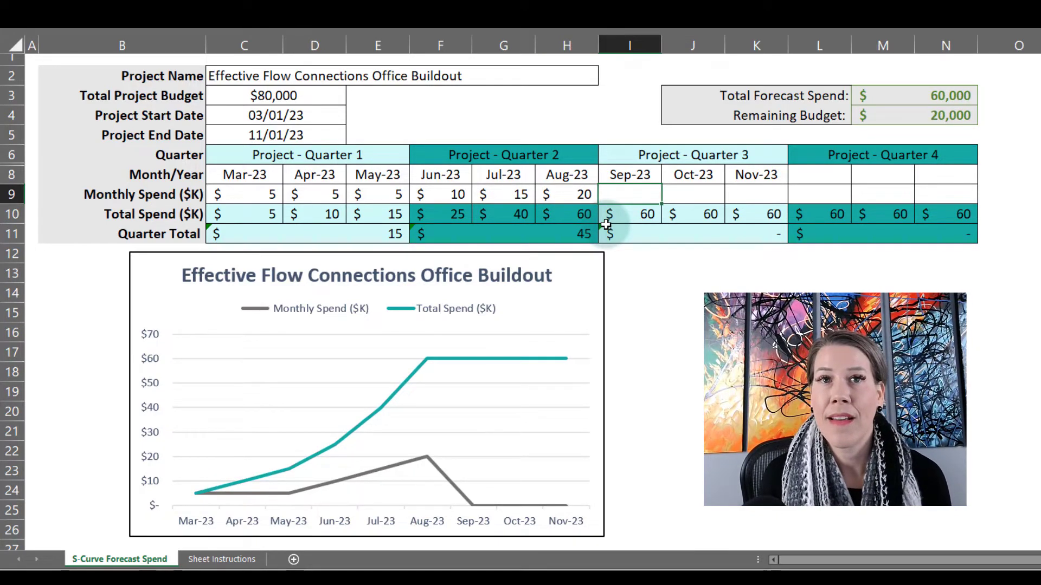
Compare the Aug-23 monthly and total spend with the total project budget, total forecast spend and remaining budget
{"action": "left_click", "coordinate": [566, 192]}
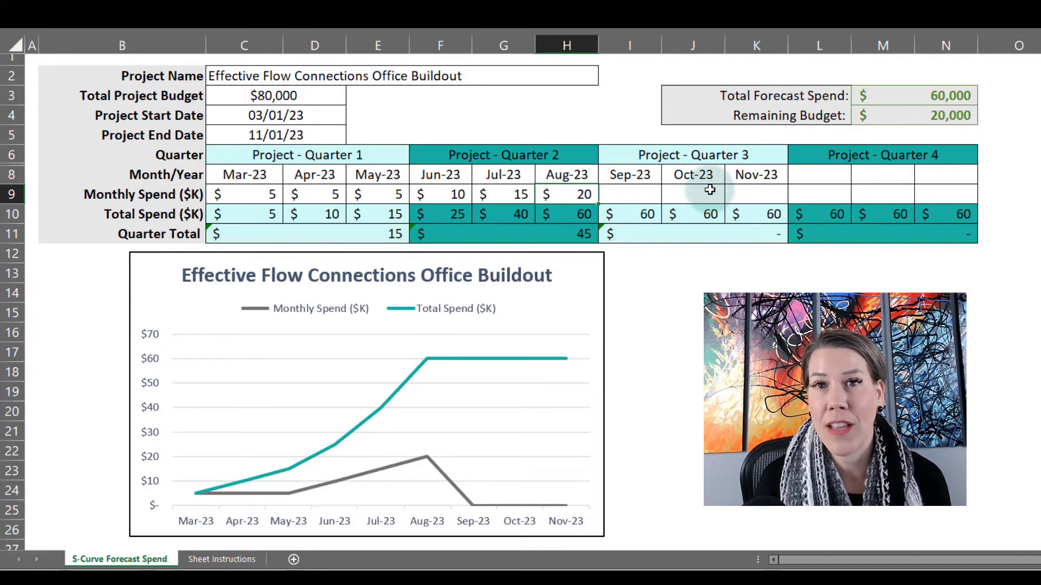
{"action": "left_click", "coordinate": [576, 209]}
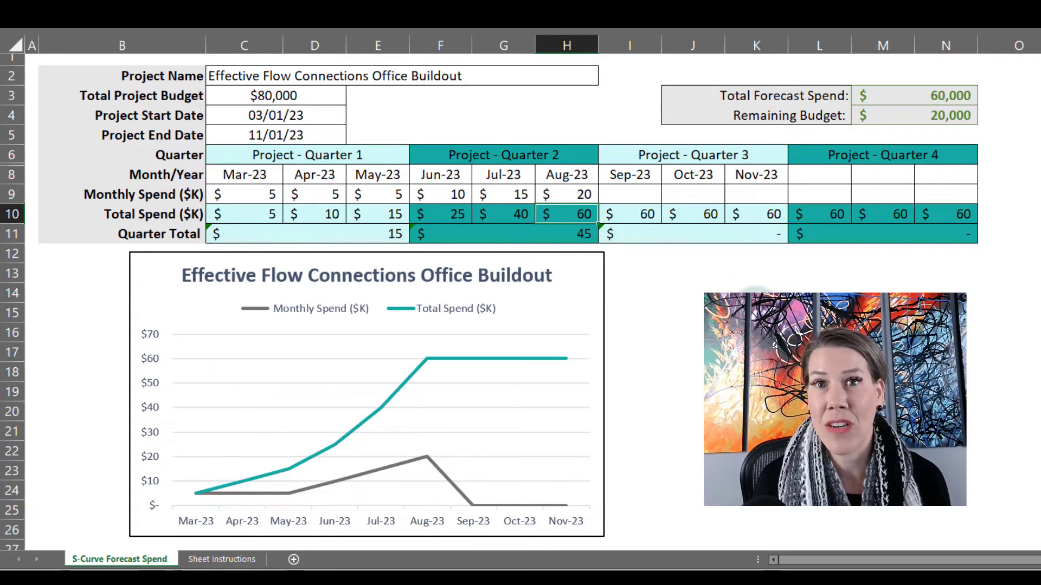
{"action": "left_click", "coordinate": [321, 100]}
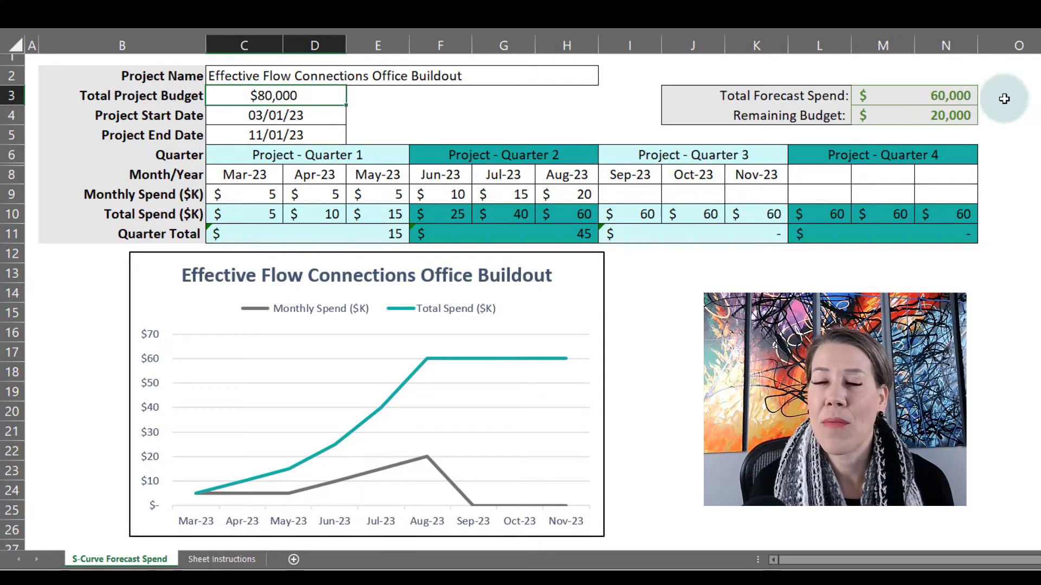
{"action": "left_click", "coordinate": [948, 95]}
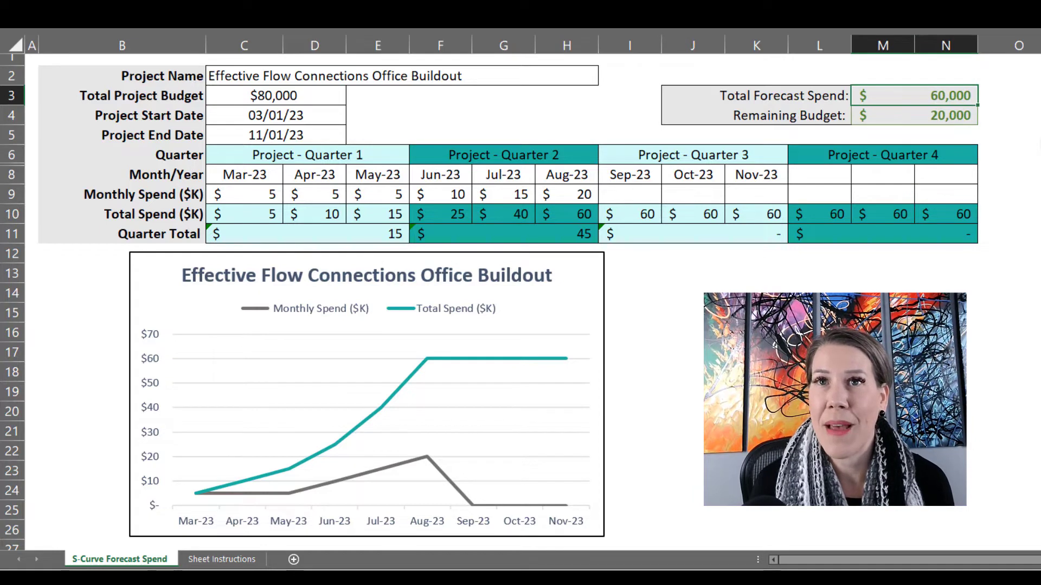
{"action": "left_click", "coordinate": [1013, 120]}
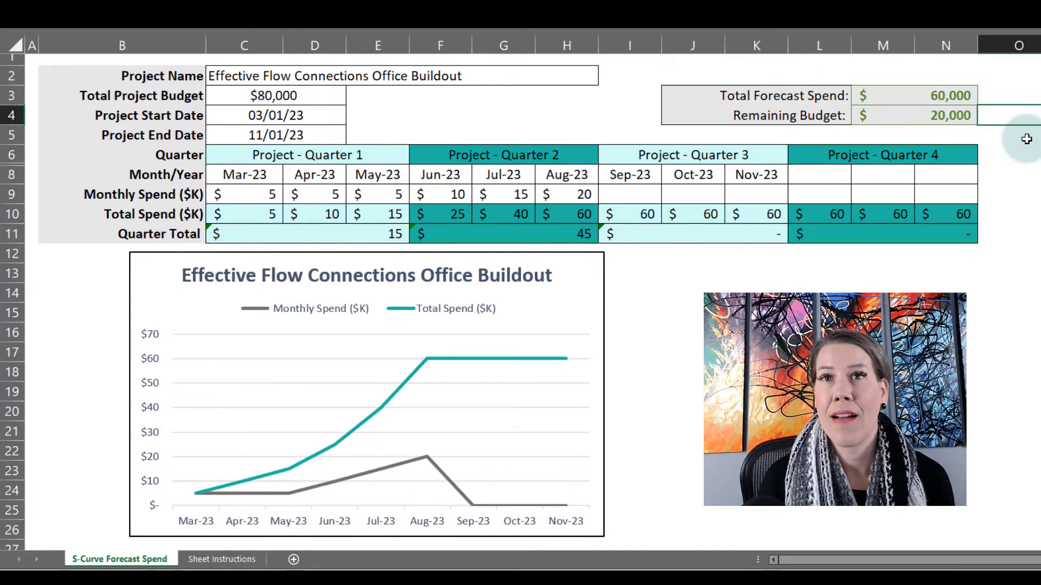
{"action": "left_click", "coordinate": [933, 114]}
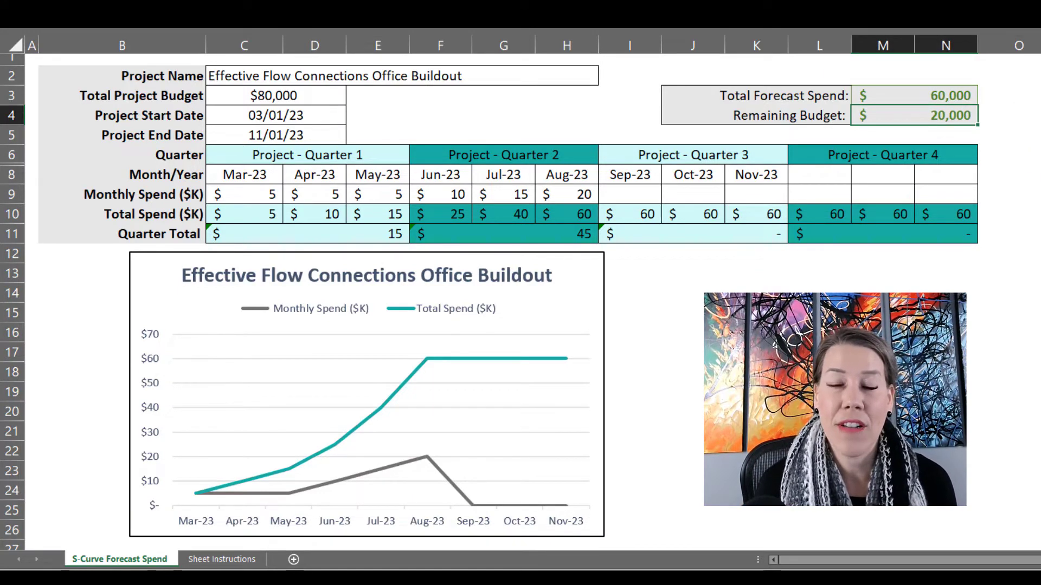
{"action": "left_click", "coordinate": [895, 96]}
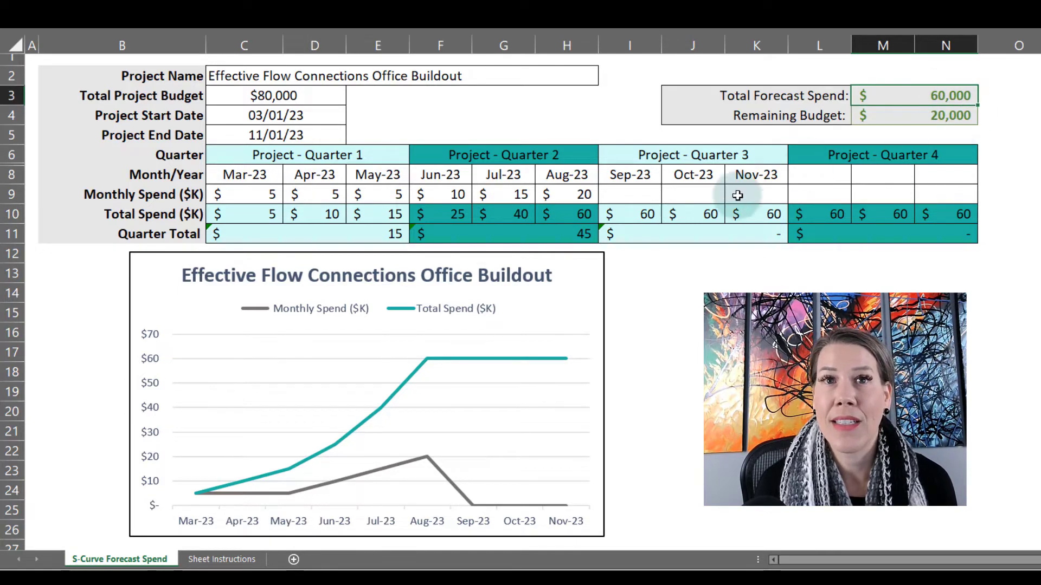
{"action": "left_click", "coordinate": [582, 219]}
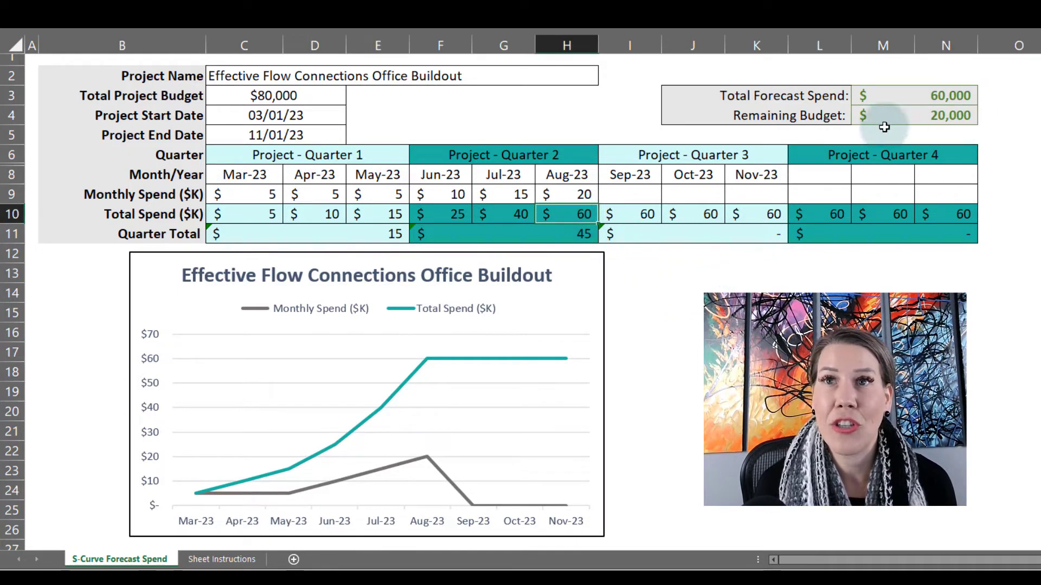
{"action": "left_click", "coordinate": [920, 97]}
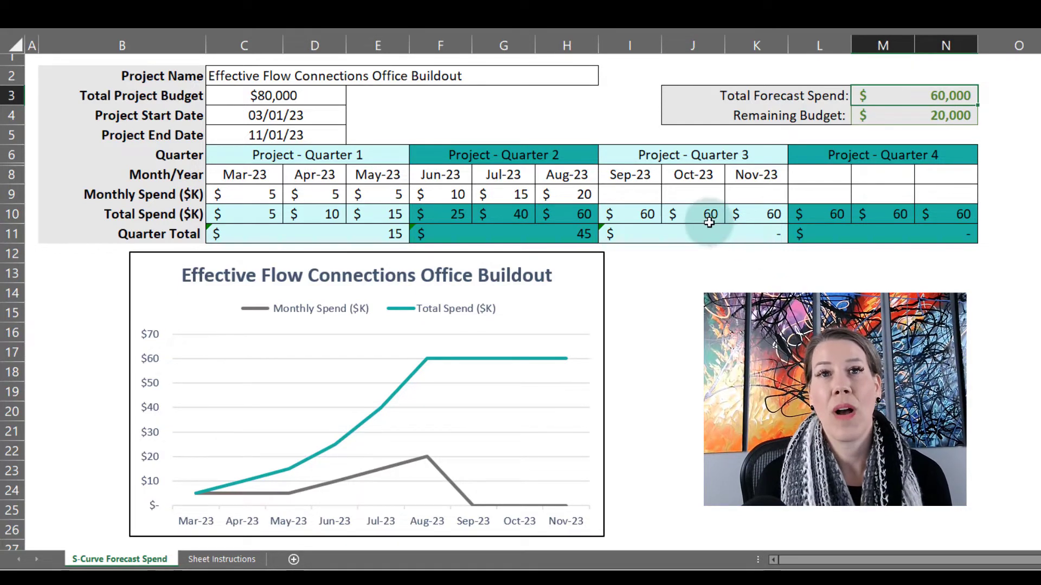
Enter the Quarter 3 monthly spend ($K): 10 for Sep-23, 5 for Oct-23 and 5 for Nov-23
{"action": "left_click", "coordinate": [645, 193]}
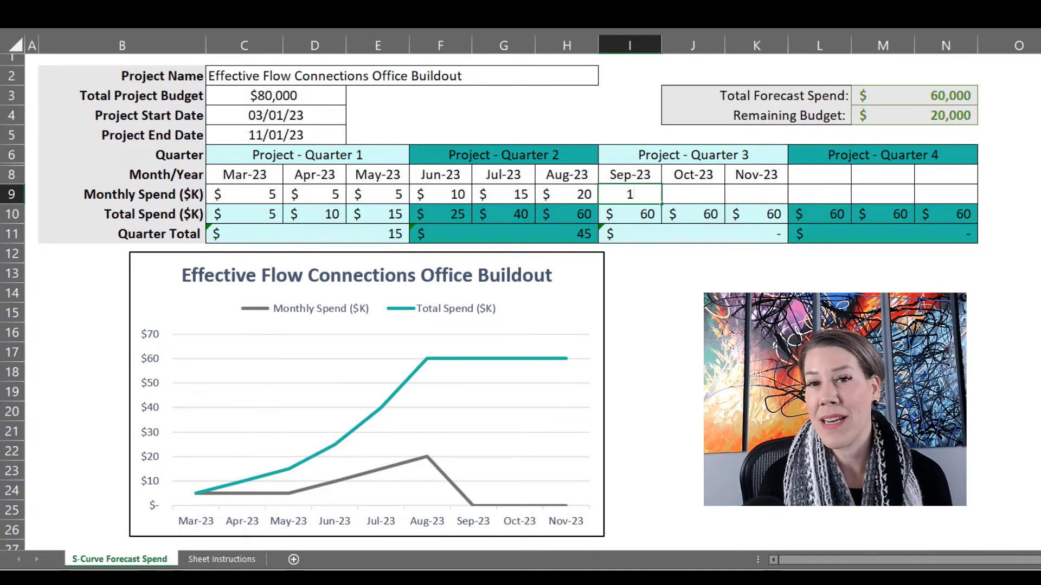
{"action": "type", "text": "0"}
{"action": "key", "text": "Tab"}
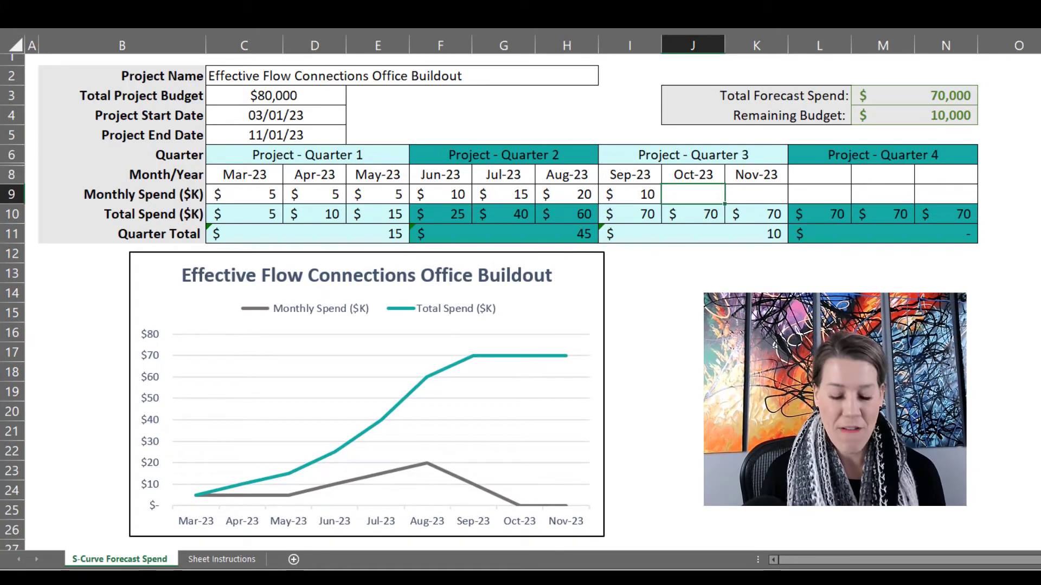
{"action": "type", "text": "5"}
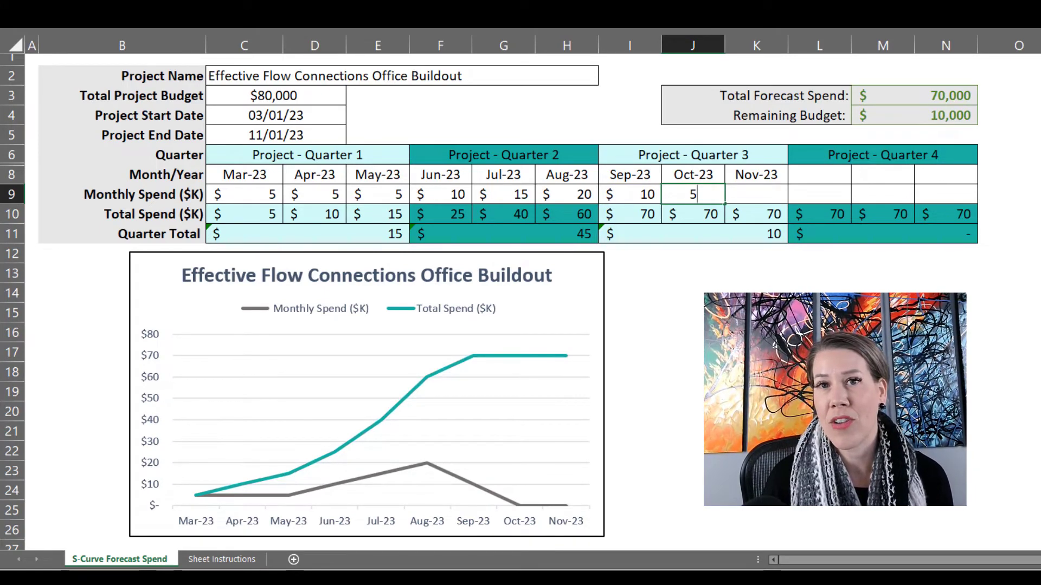
{"action": "key", "text": "Tab"}
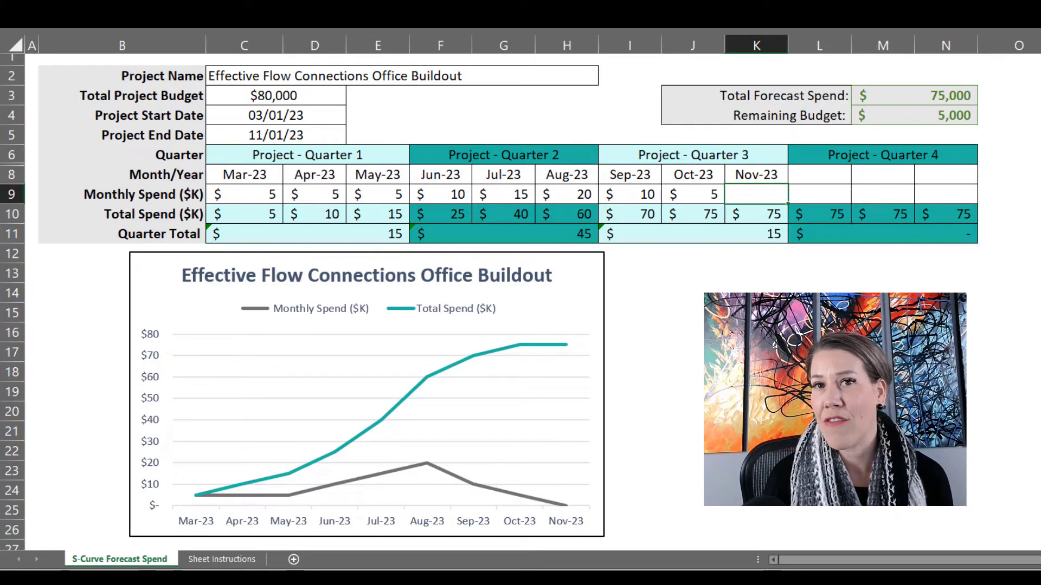
{"action": "key", "text": "Return"}
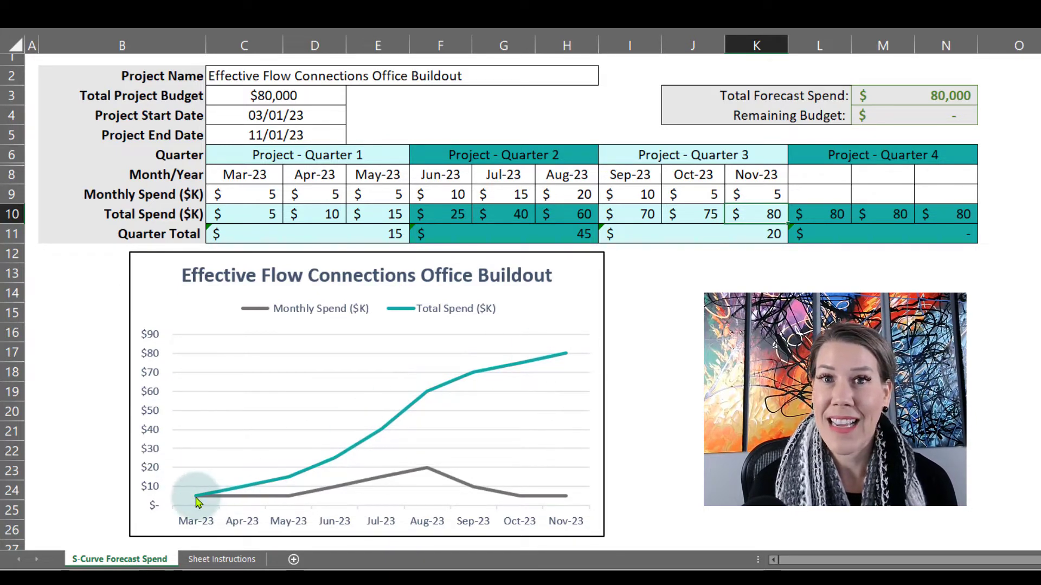
Examine the Total Spend and Monthly Spend curves in the chart across the project months, and select the Nov-23 monthly spend
{"action": "mouse_move", "coordinate": [197, 500]}
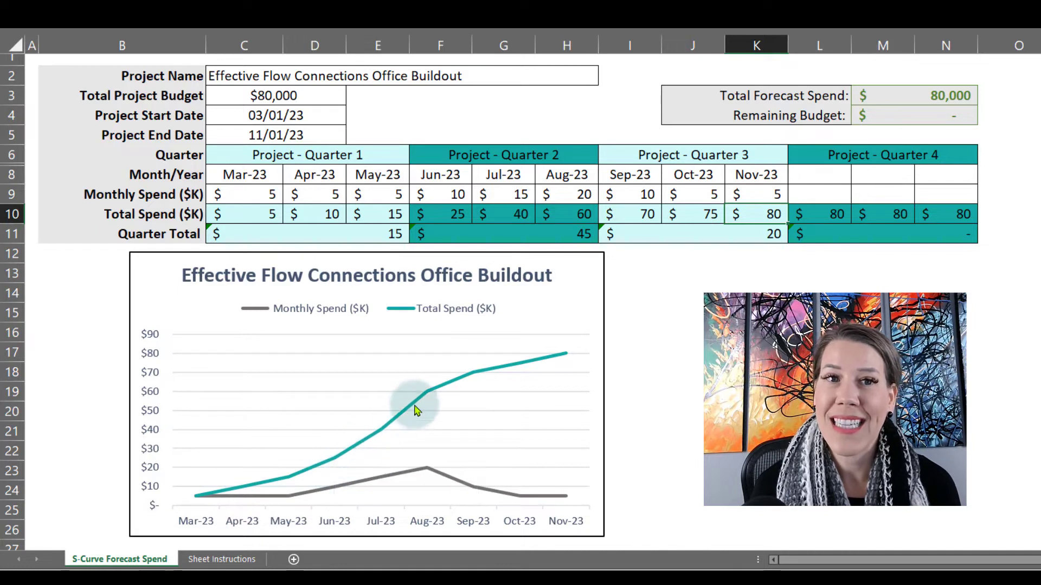
{"action": "mouse_move", "coordinate": [426, 399]}
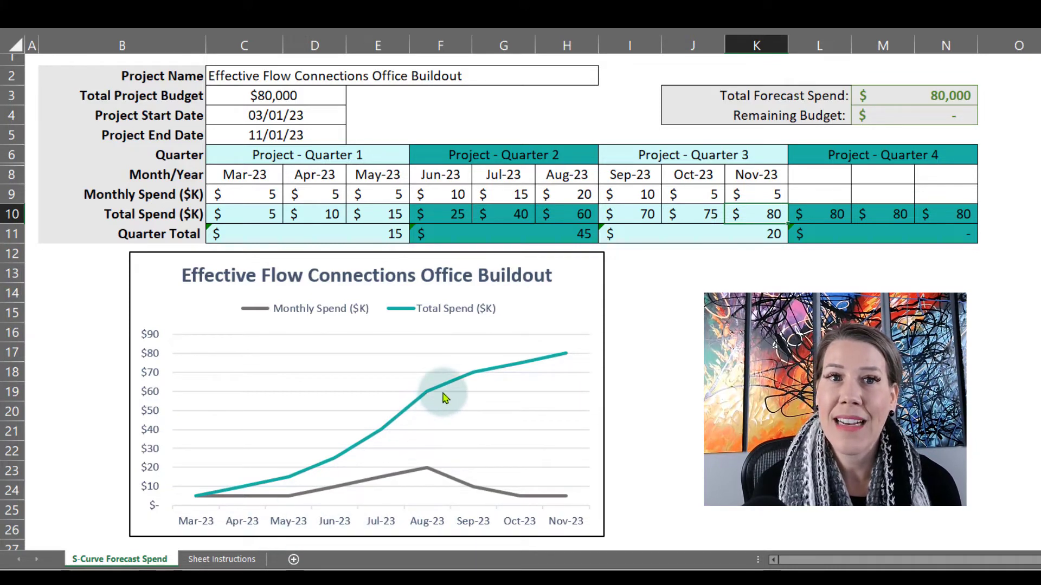
{"action": "mouse_move", "coordinate": [512, 368]}
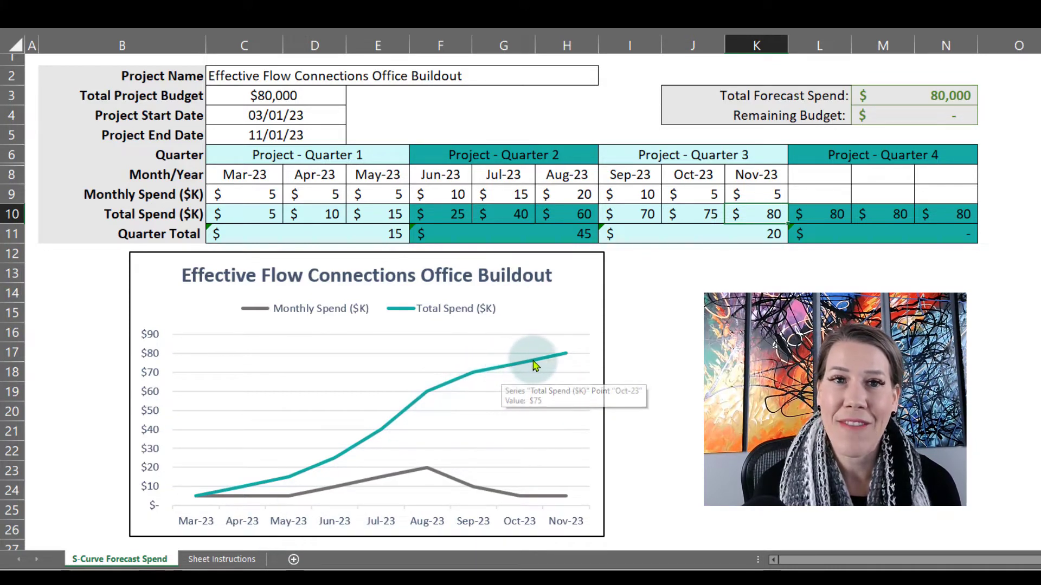
{"action": "mouse_move", "coordinate": [563, 365]}
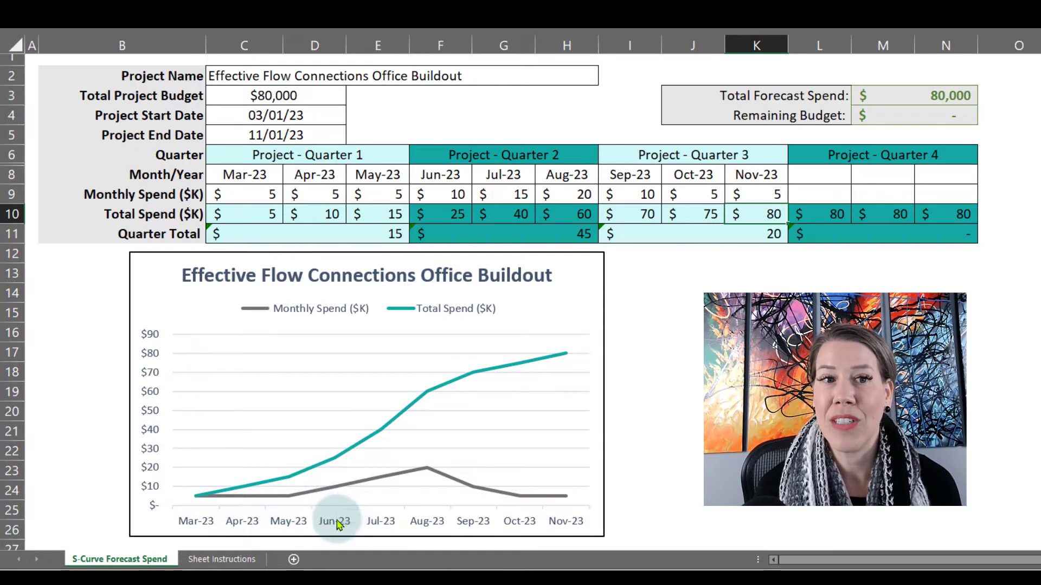
{"action": "mouse_move", "coordinate": [338, 491]}
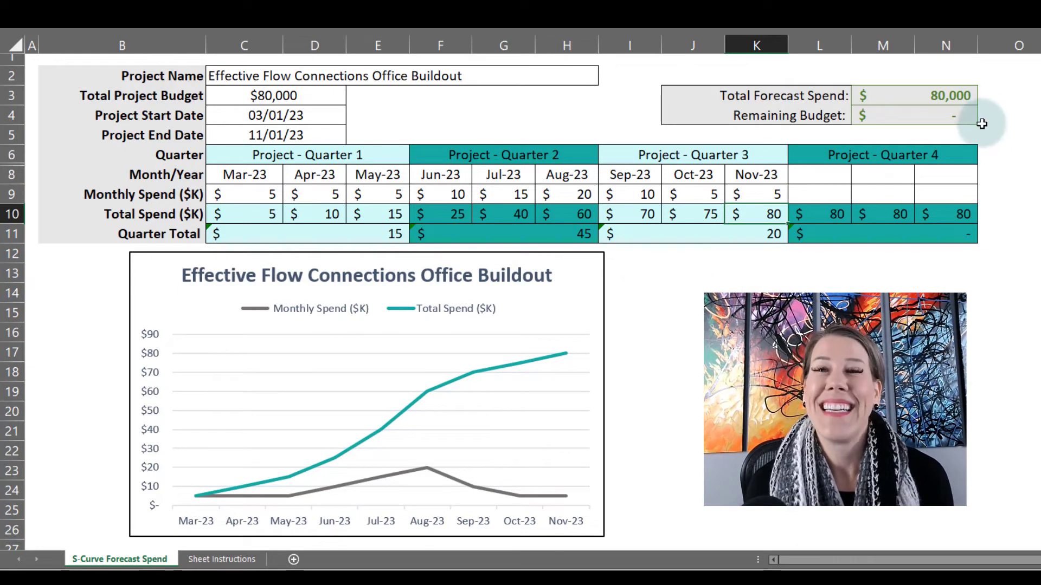
{"action": "left_click", "coordinate": [770, 194]}
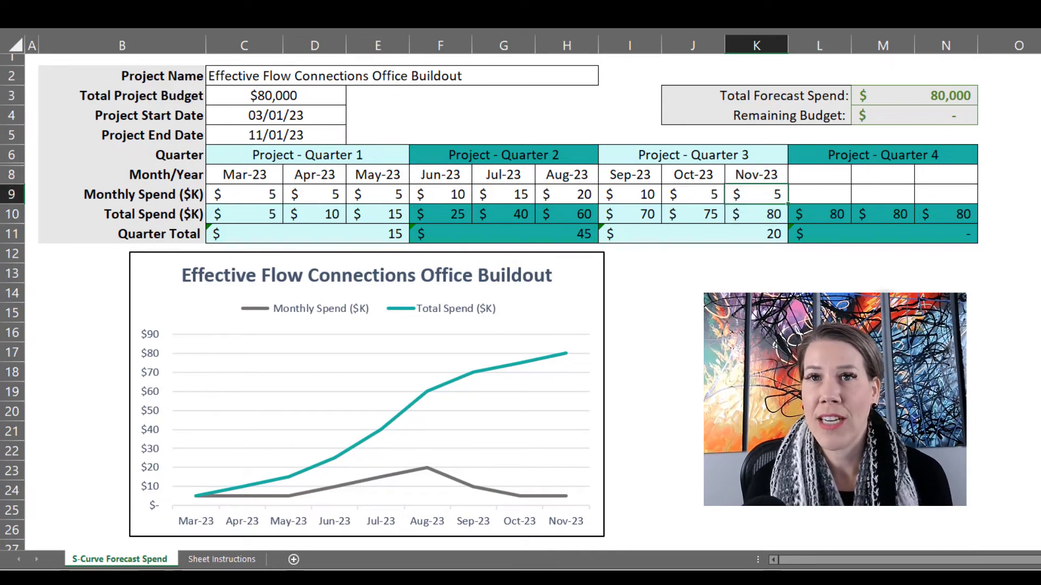
Set the Oct-23 monthly spend to 7 ($K) to test the budget check
{"action": "left_click", "coordinate": [702, 195]}
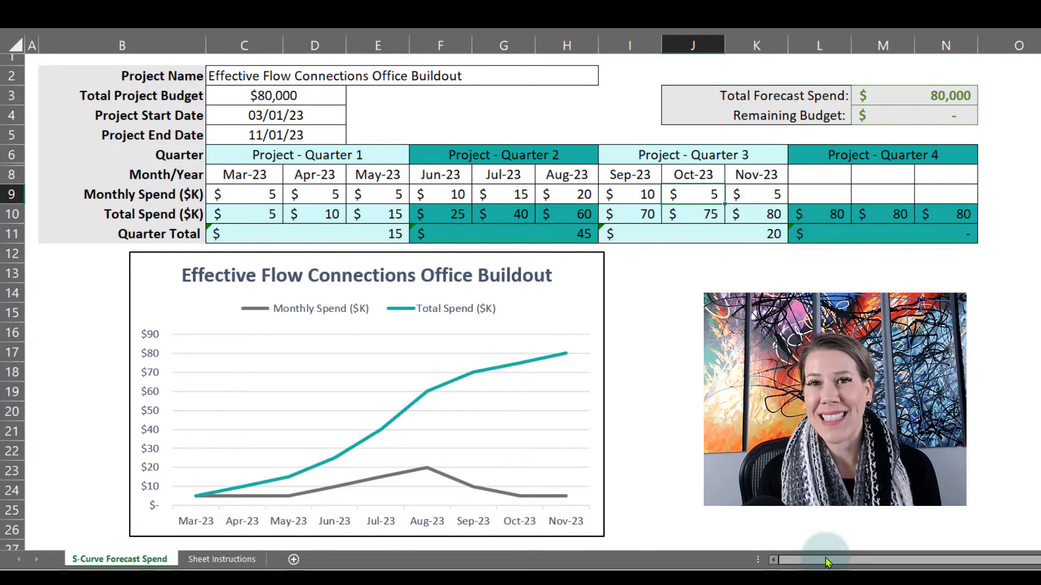
{"action": "type", "text": "7"}
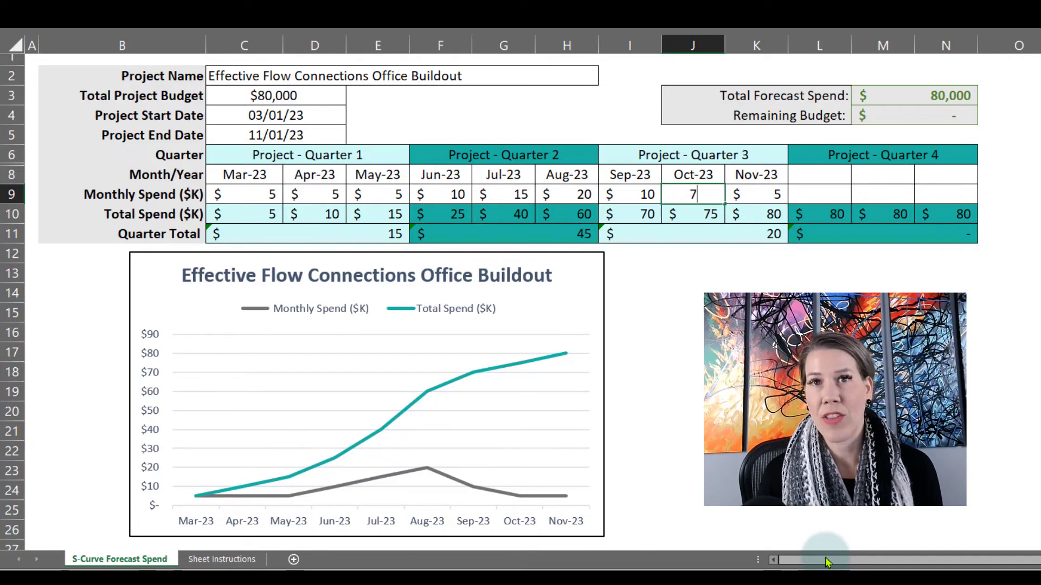
{"action": "key", "text": "Return"}
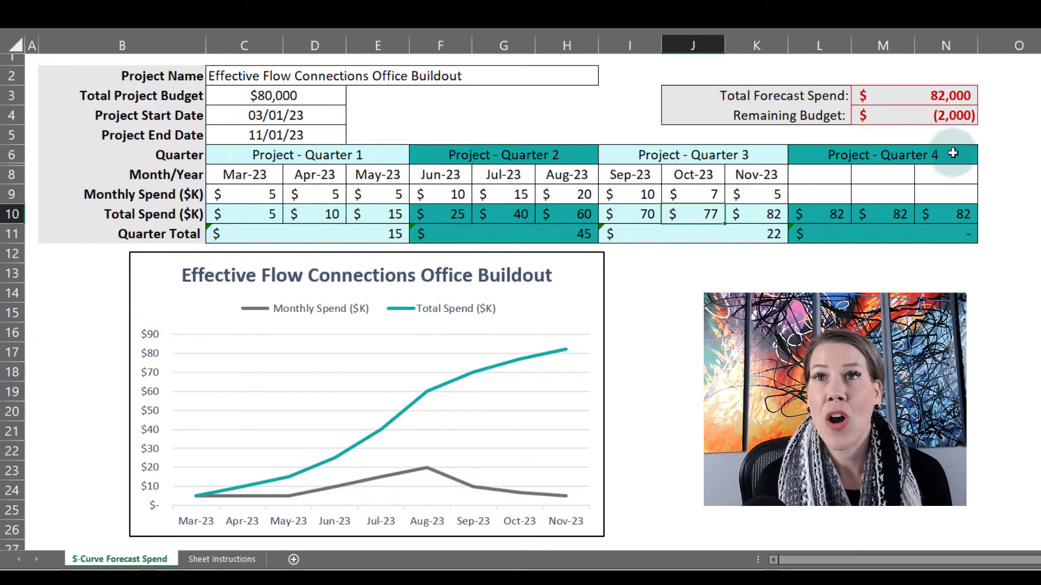
Compare the total forecast spend and remaining budget with the total project budget and the monthly spend from Mar-23 to Nov-23
{"action": "left_click_drag", "start_coordinate": [906, 96], "coordinate": [917, 115]}
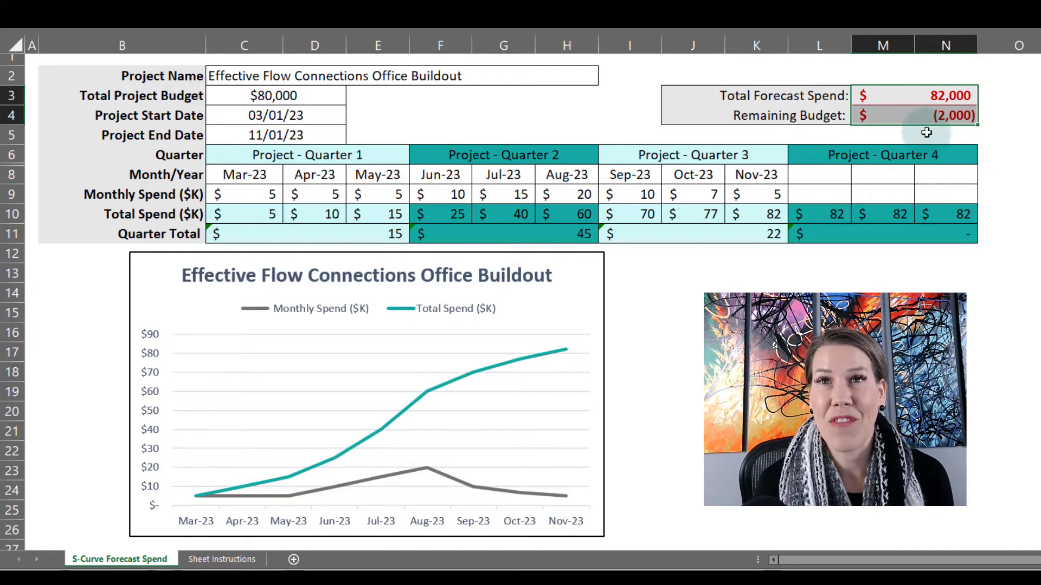
{"action": "left_click", "coordinate": [922, 97]}
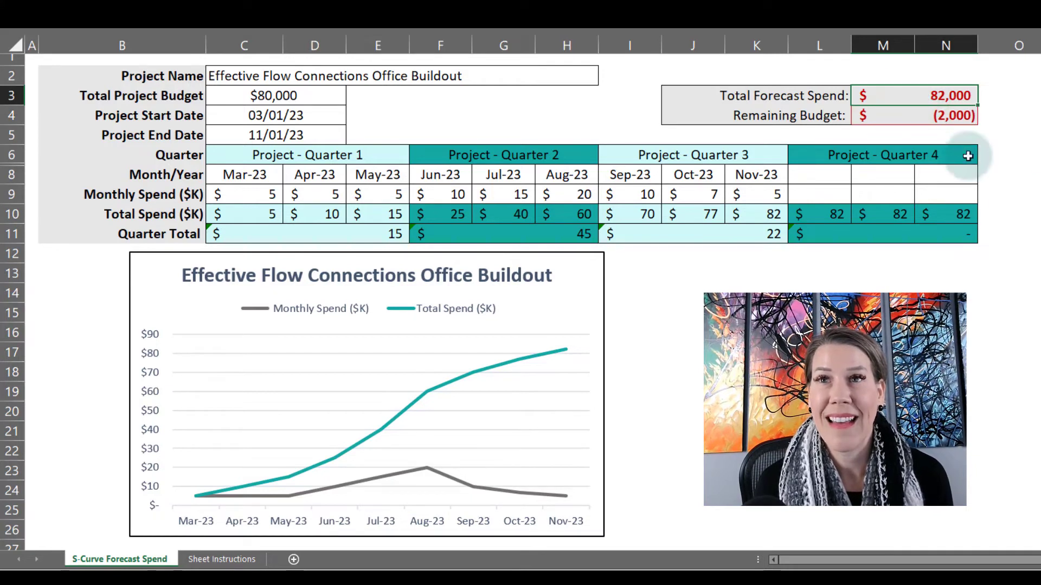
{"action": "left_click", "coordinate": [918, 114]}
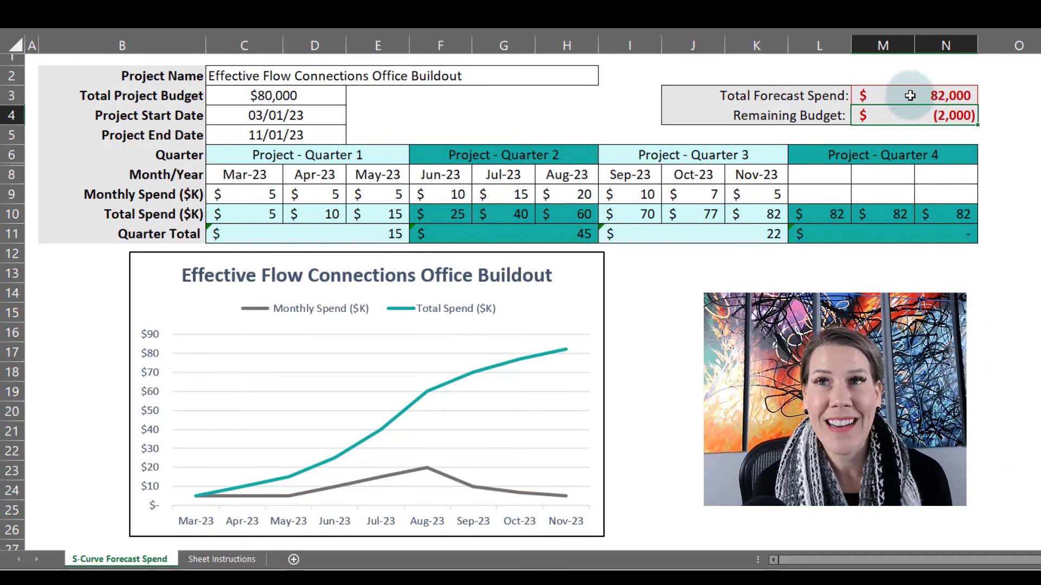
{"action": "left_click_drag", "start_coordinate": [904, 98], "coordinate": [904, 116]}
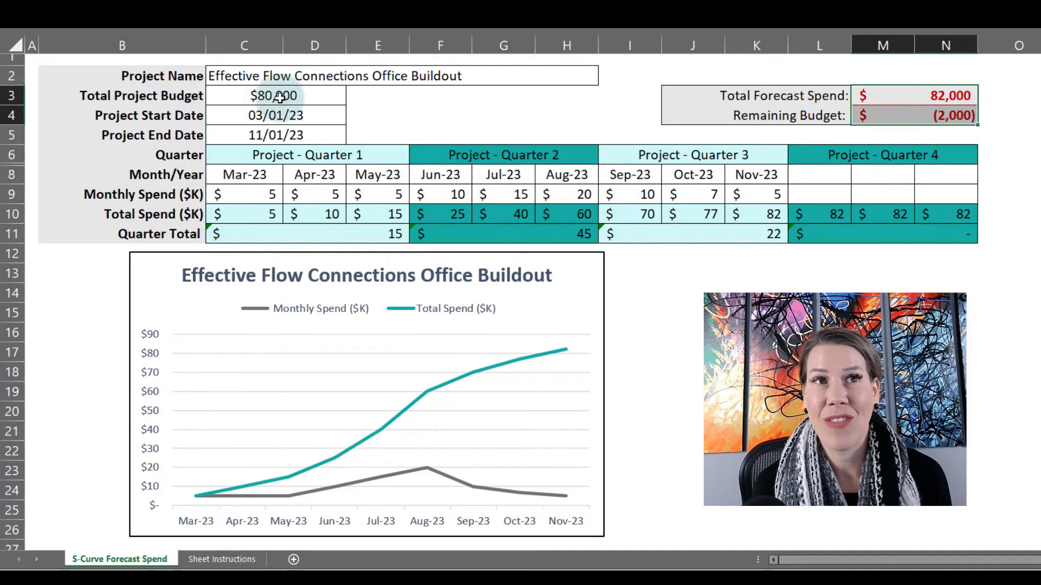
{"action": "left_click", "coordinate": [269, 96]}
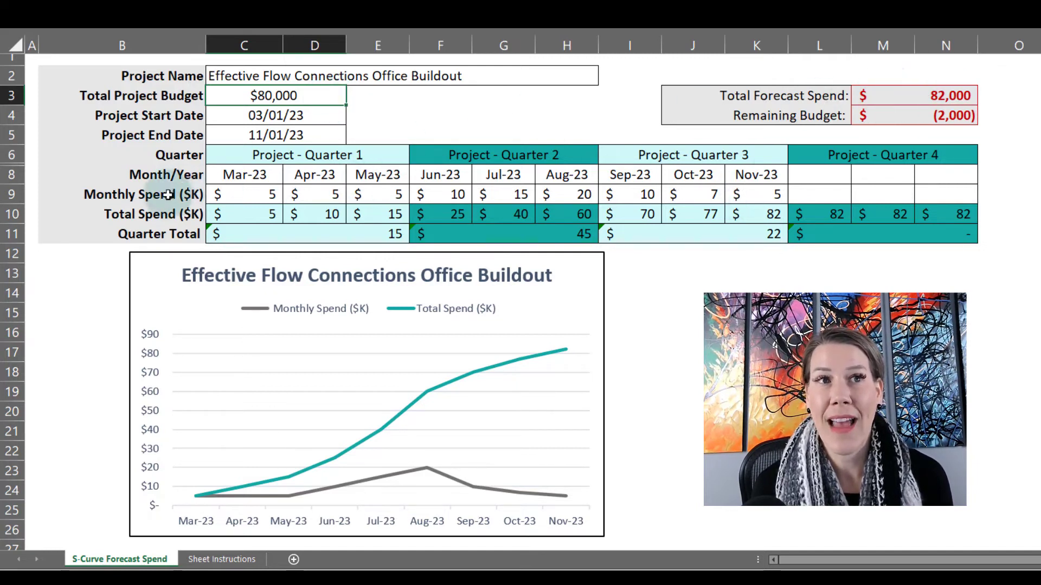
{"action": "left_click_drag", "start_coordinate": [237, 193], "coordinate": [784, 192]}
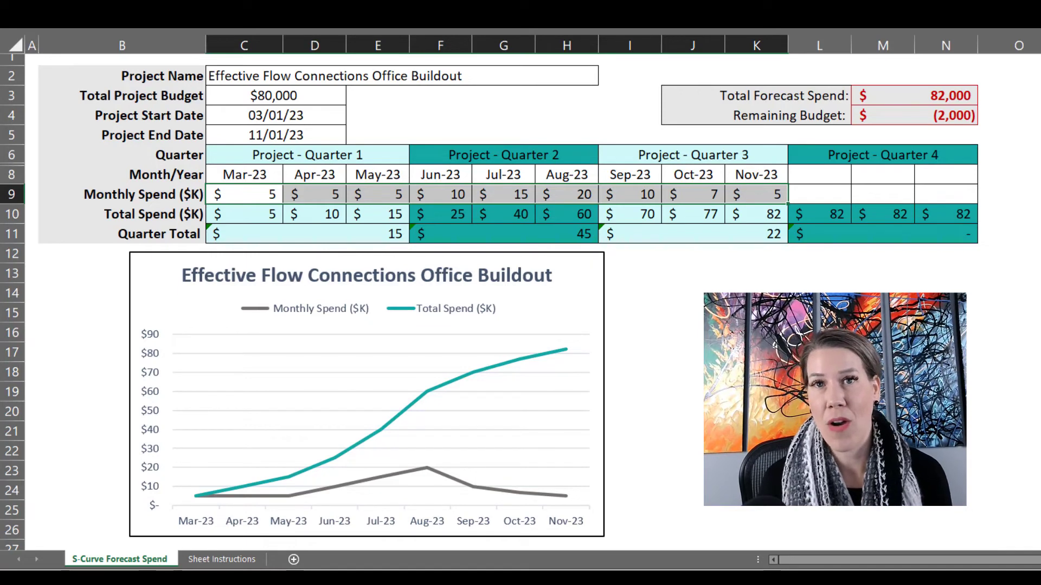
Set the Oct-23 monthly spend to 5 ($K) to match the forecast to the project budget
{"action": "left_click", "coordinate": [694, 194]}
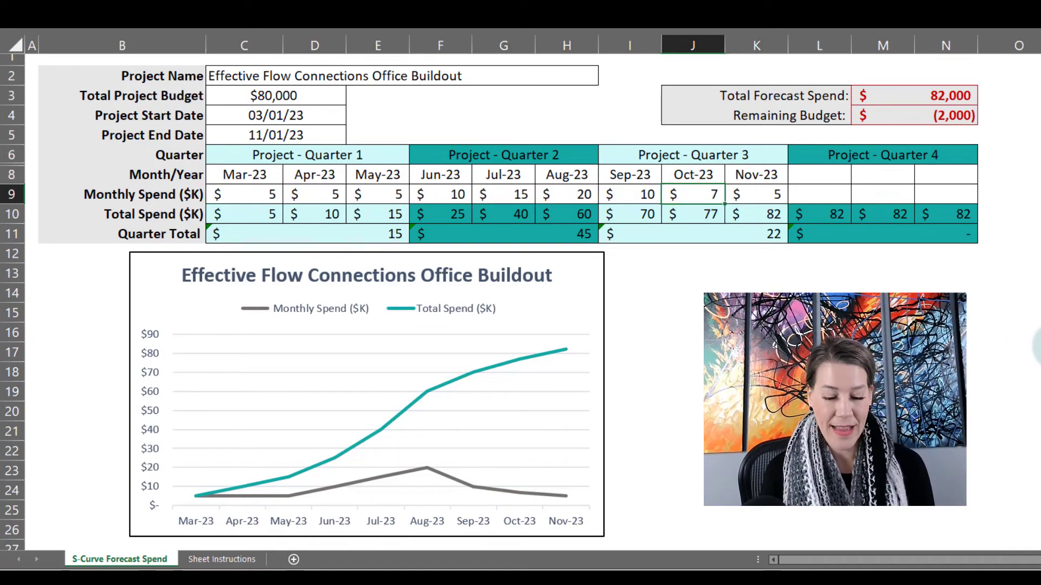
{"action": "type", "text": "5"}
{"action": "key", "text": "Return"}
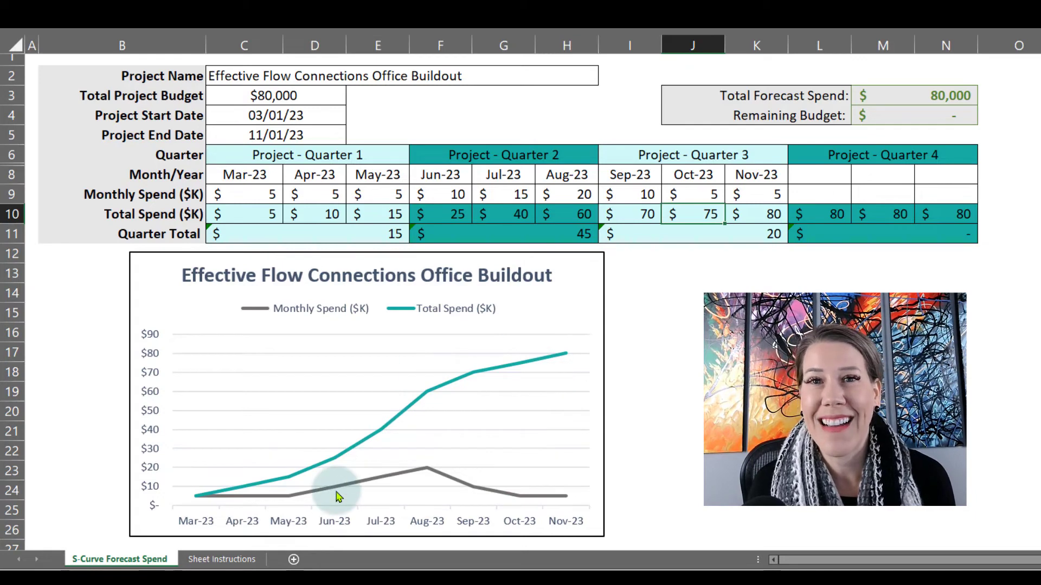
{"action": "mouse_move", "coordinate": [334, 497]}
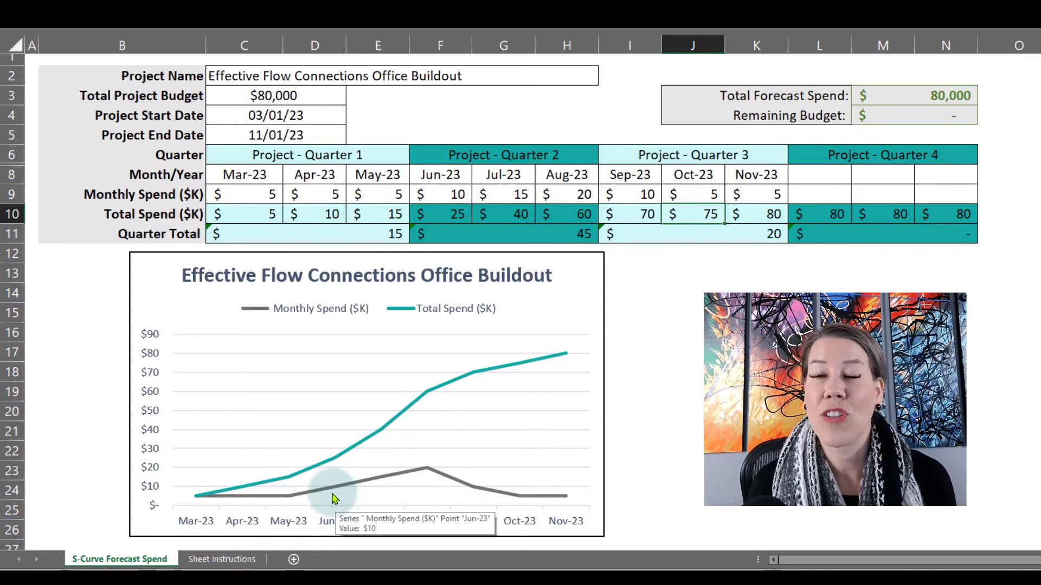